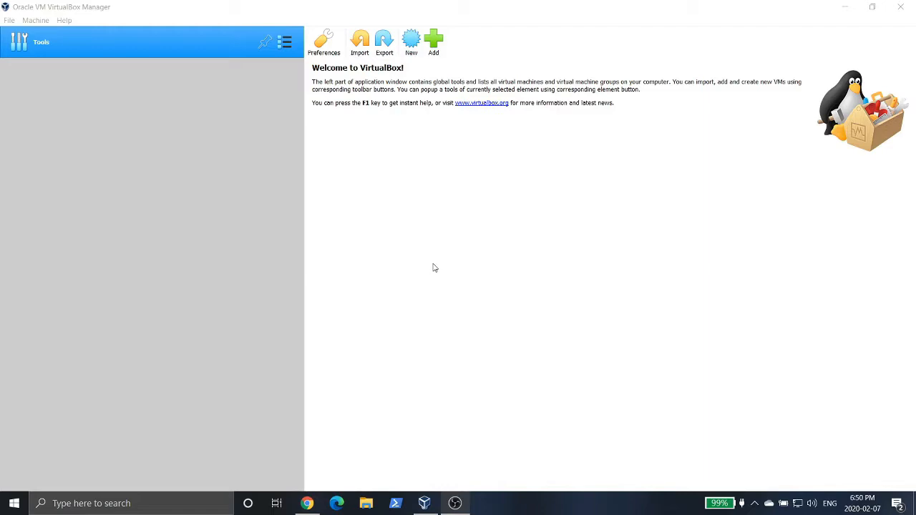
# Start creating a new virtual machine named Ubuntu 18.04
pyautogui.click(410, 44)
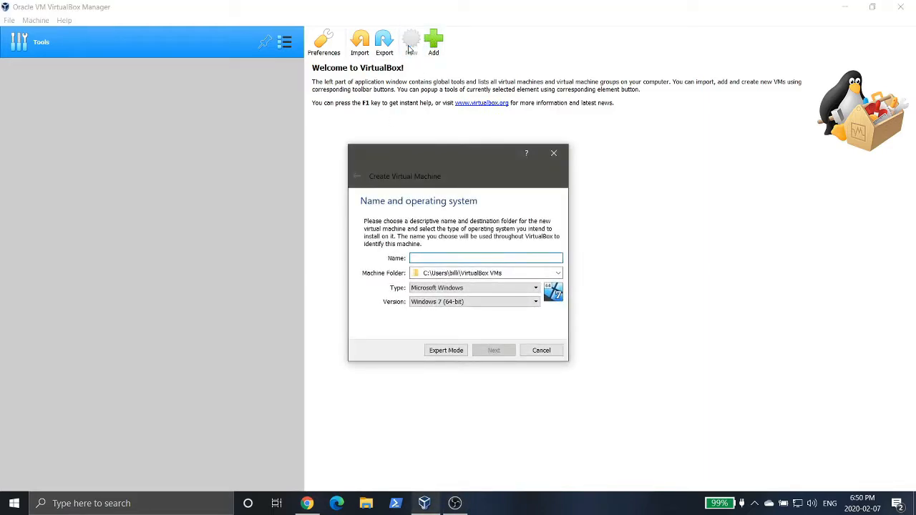
pyautogui.write('Ubuntu 1')
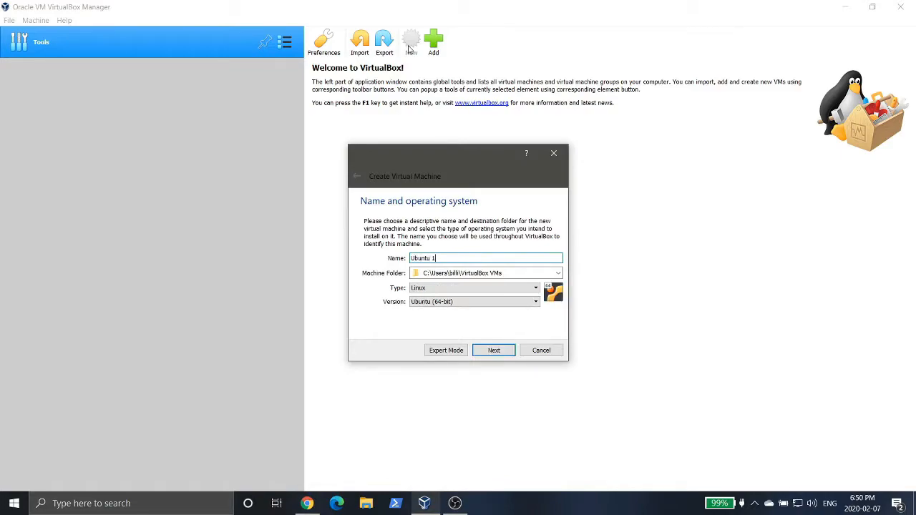
pyautogui.write('8.04')
# Create a folder named VMs inside Downloads and set it as the virtual machine's folder
pyautogui.click(557, 273)
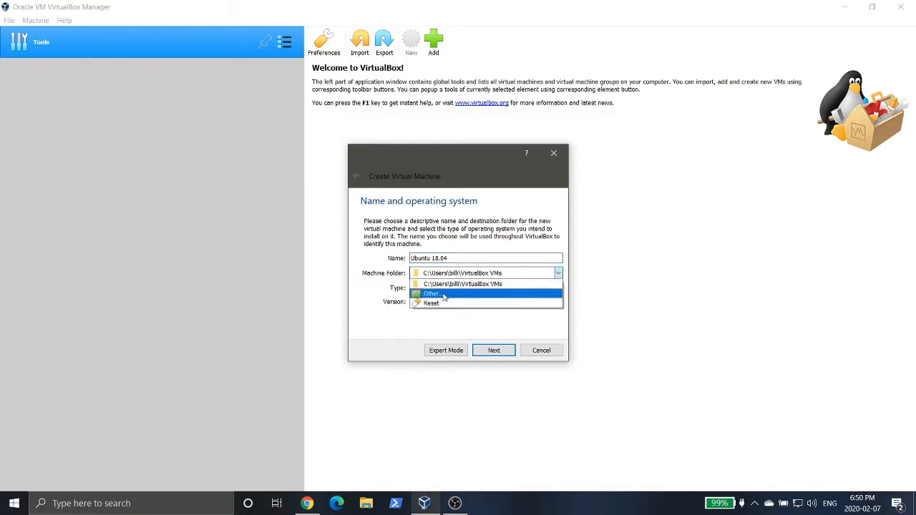
pyautogui.click(444, 295)
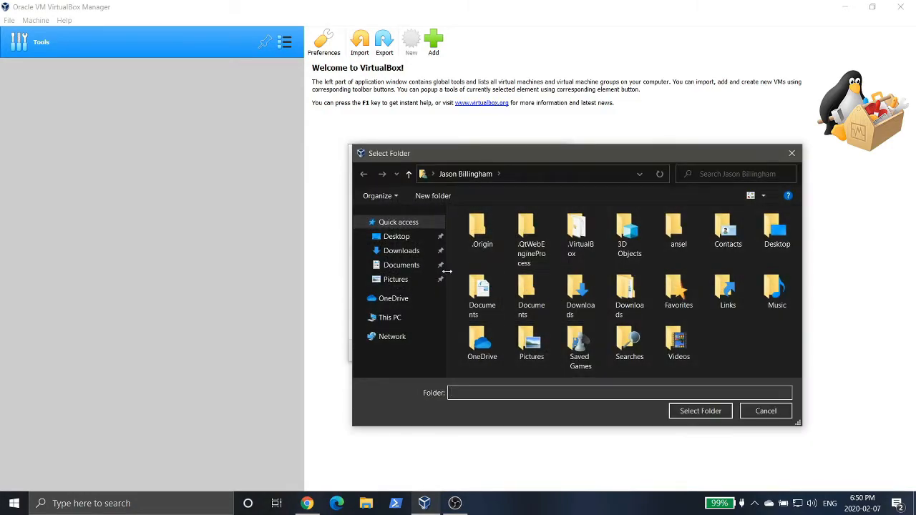
pyautogui.click(408, 251)
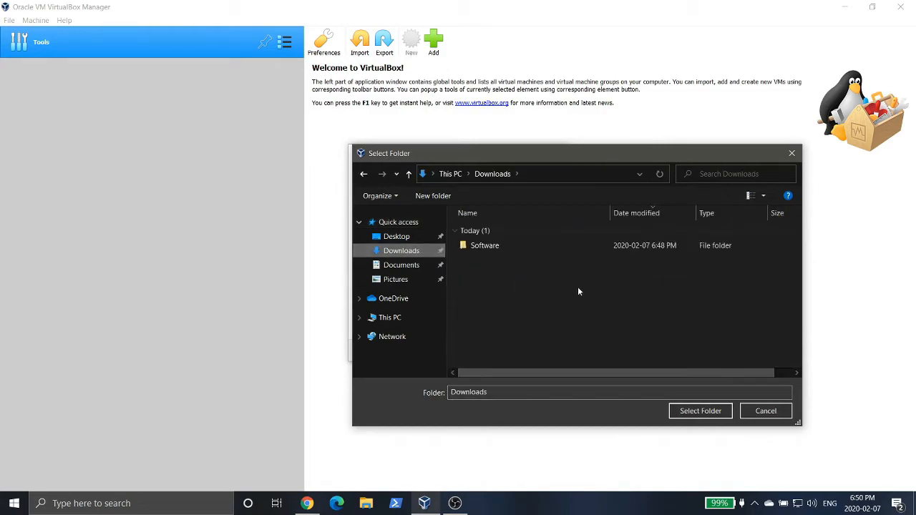
pyautogui.click(432, 195)
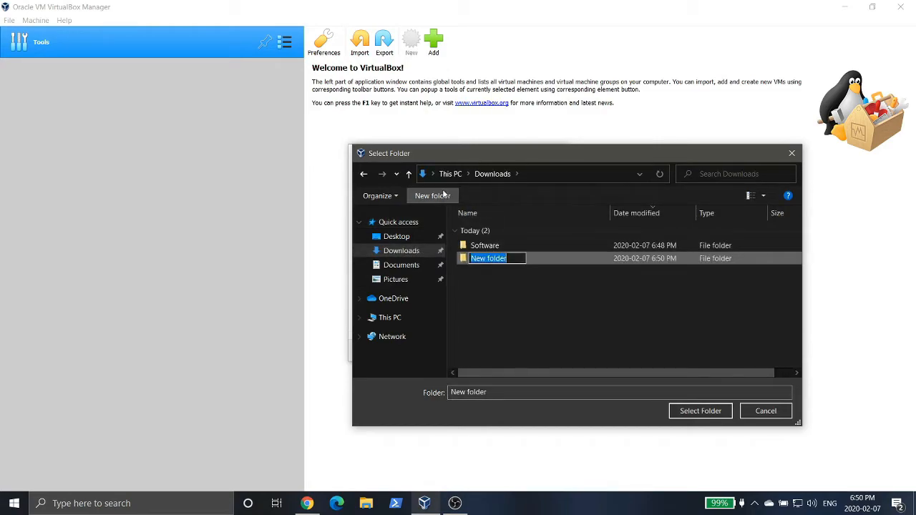
pyautogui.write('VMs')
pyautogui.press('Return')
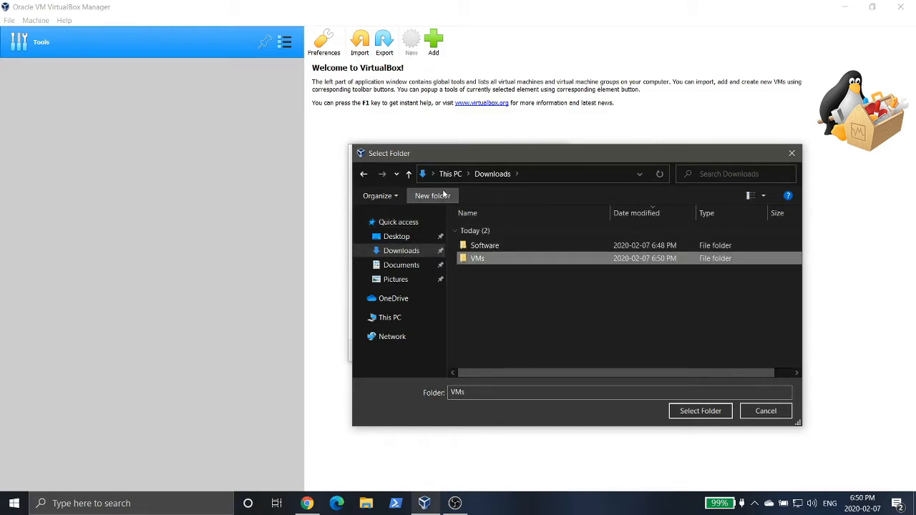
pyautogui.press('Return')
pyautogui.click(701, 411)
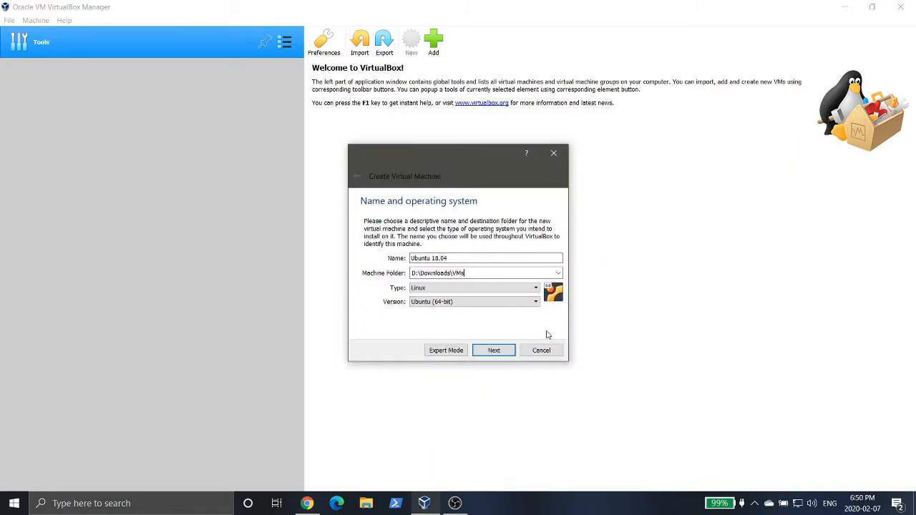
# Accept Linux and Ubuntu (64-bit) as the operating system and set the memory size to 4096 MB
pyautogui.click(476, 301)
pyautogui.click(476, 303)
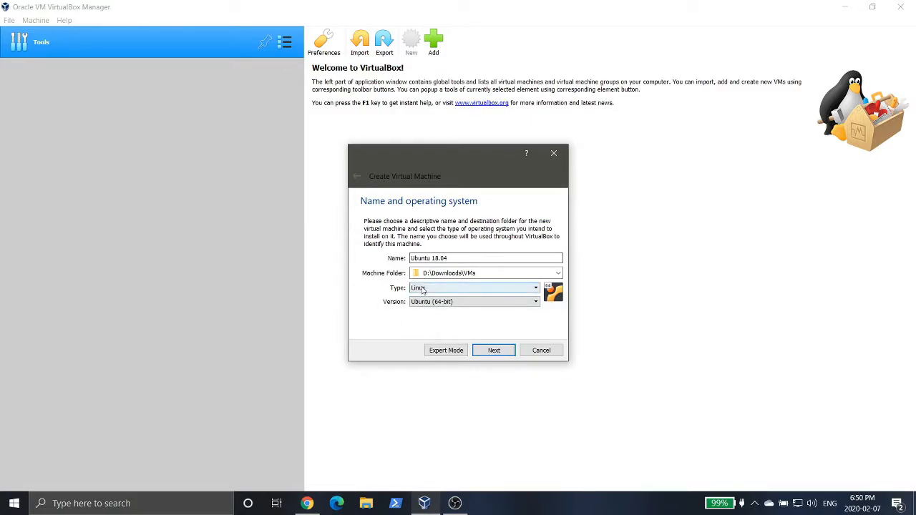
pyautogui.click(497, 349)
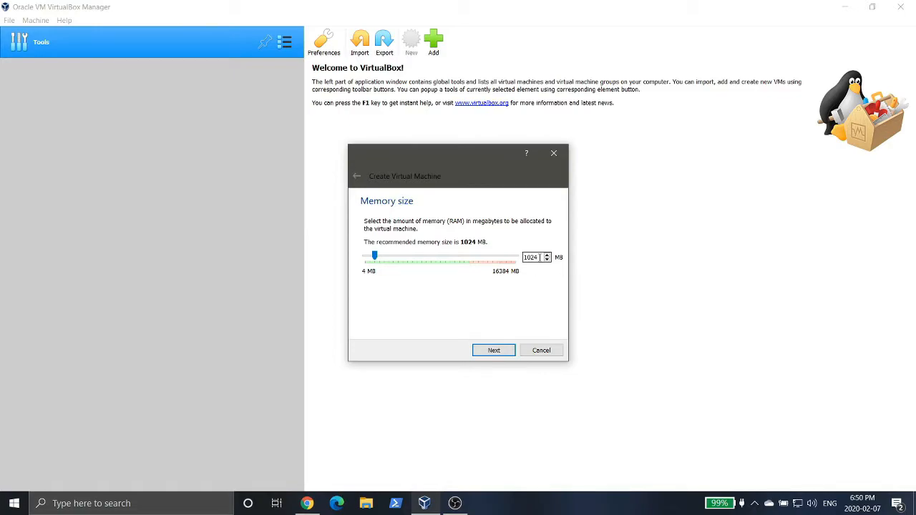
pyautogui.doubleClick(533, 256)
pyautogui.write('4096')
pyautogui.click(492, 350)
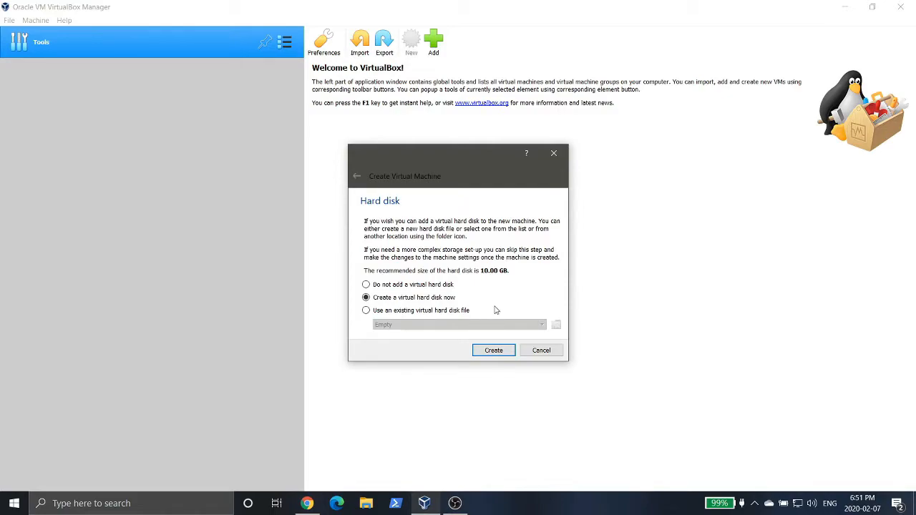
# Set up a new virtual hard disk as a VDI file with fixed-size storage
pyautogui.click(494, 352)
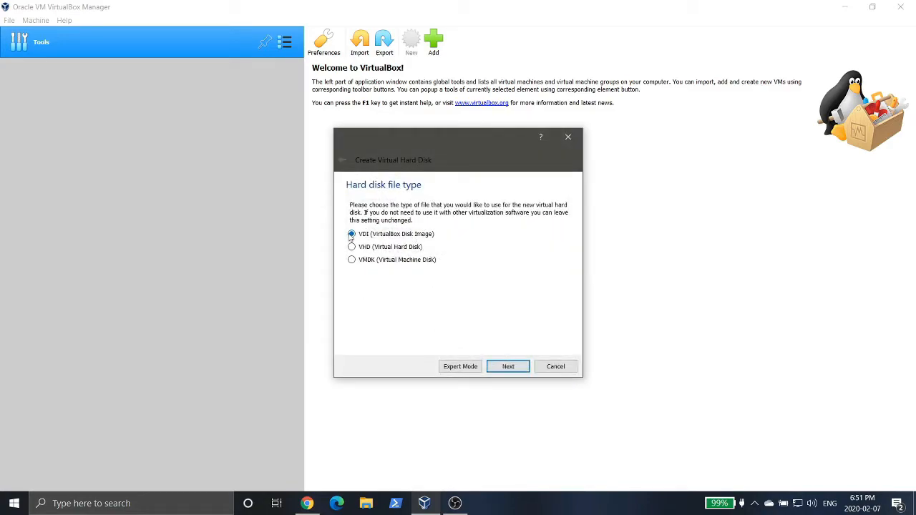
pyautogui.click(517, 367)
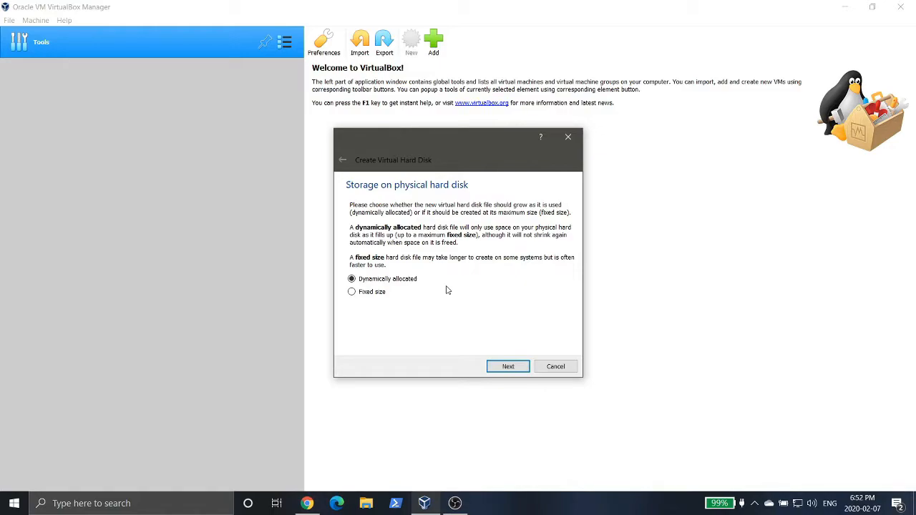
pyautogui.click(353, 295)
pyautogui.click(510, 366)
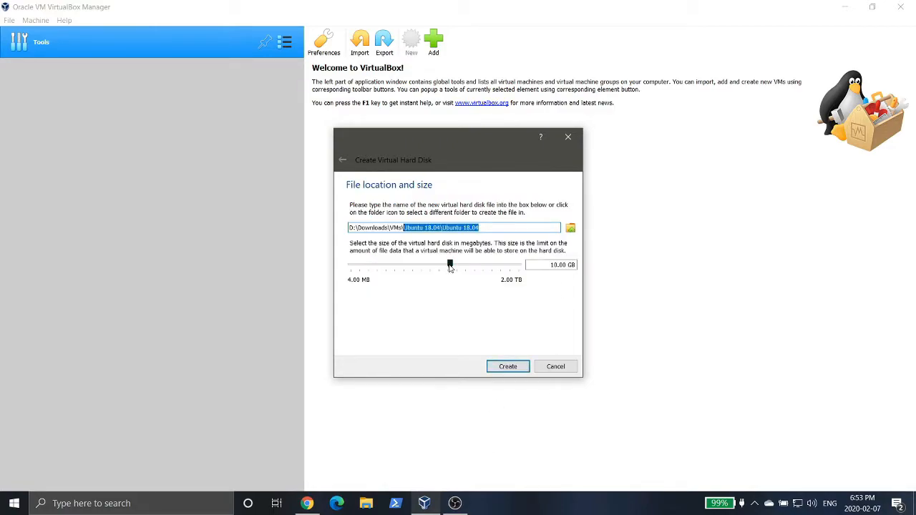
# Set the virtual hard disk size to 20 GB and create the disk
pyautogui.click(553, 265)
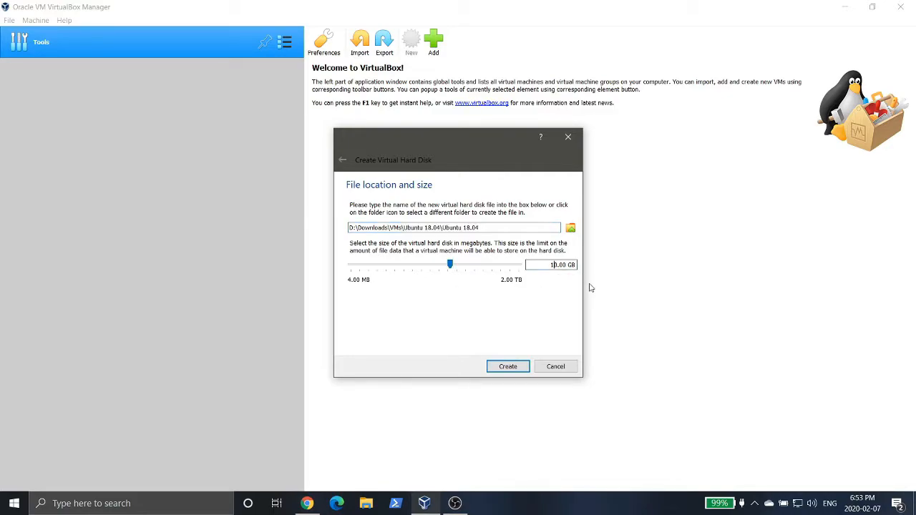
pyautogui.press('BackSpace')
pyautogui.write('2')
pyautogui.click(509, 368)
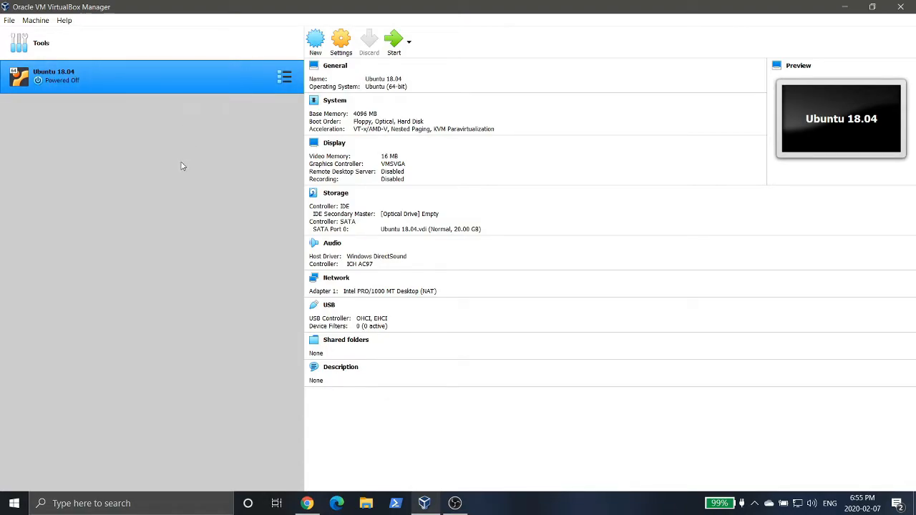
# Review the Ubuntu 18.04 machine's general and system settings, and assign it 2 processors
pyautogui.click(341, 45)
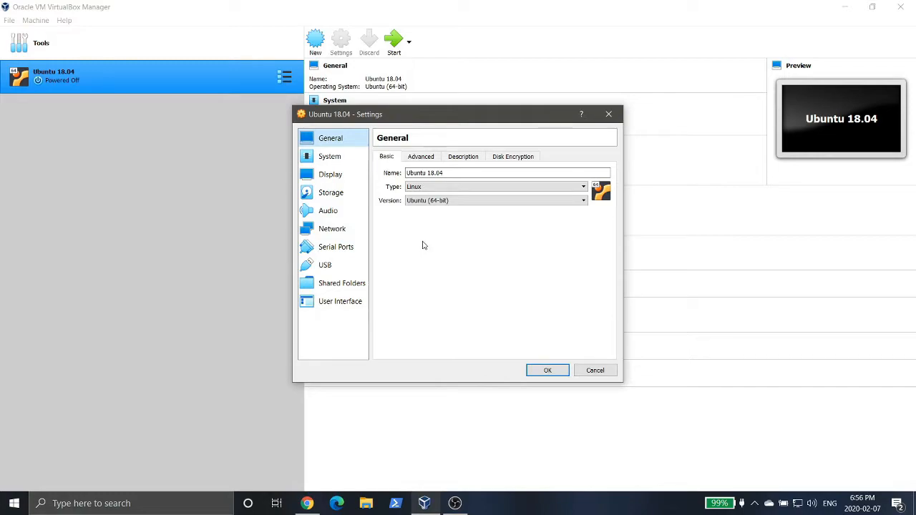
pyautogui.click(423, 159)
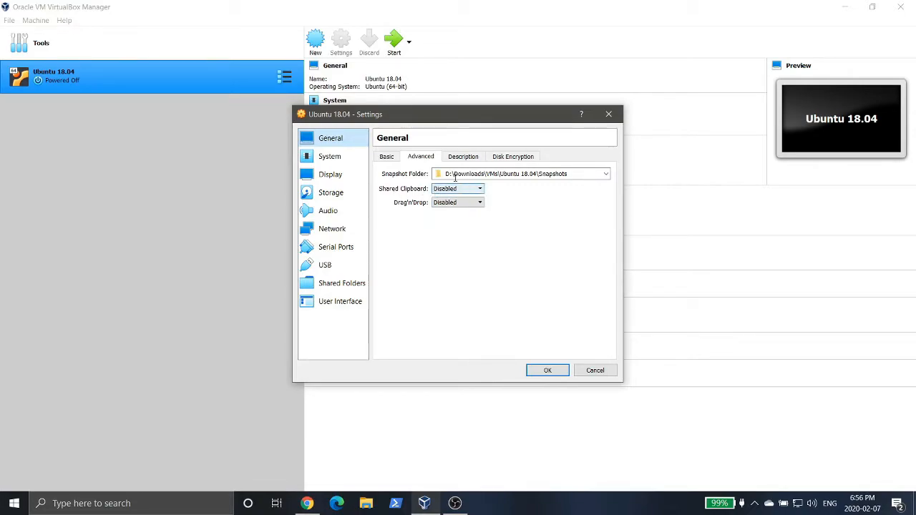
pyautogui.click(470, 158)
pyautogui.click(516, 157)
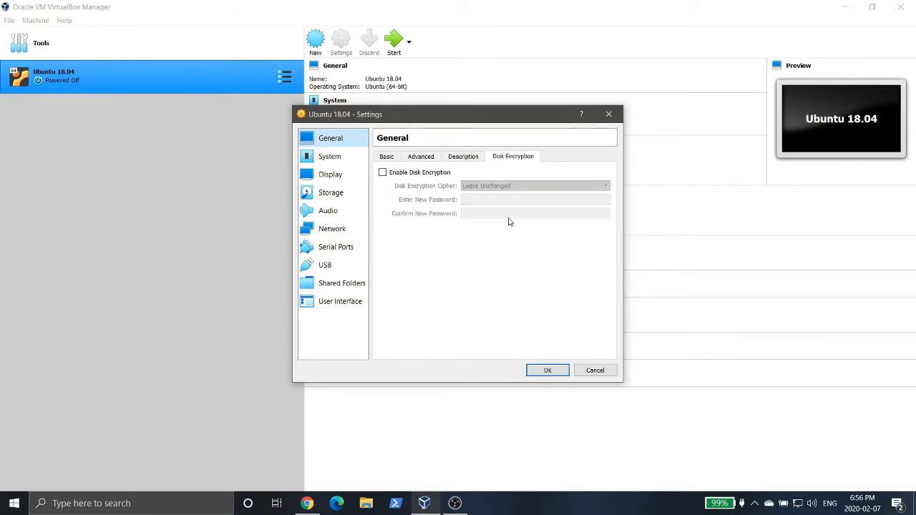
pyautogui.click(329, 155)
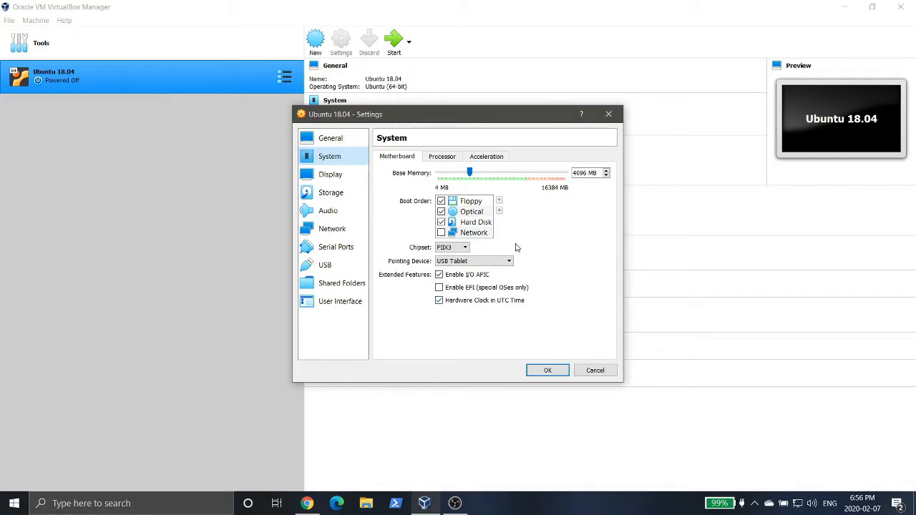
pyautogui.click(449, 157)
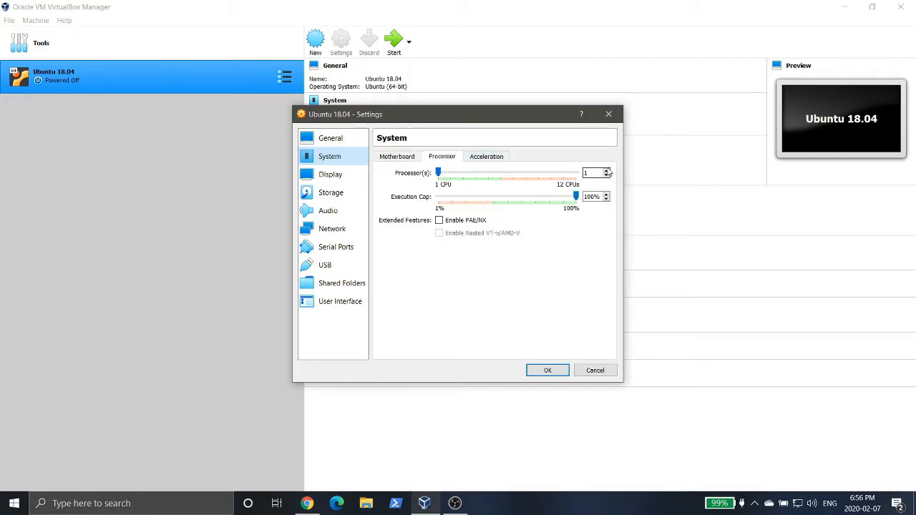
pyautogui.click(606, 173)
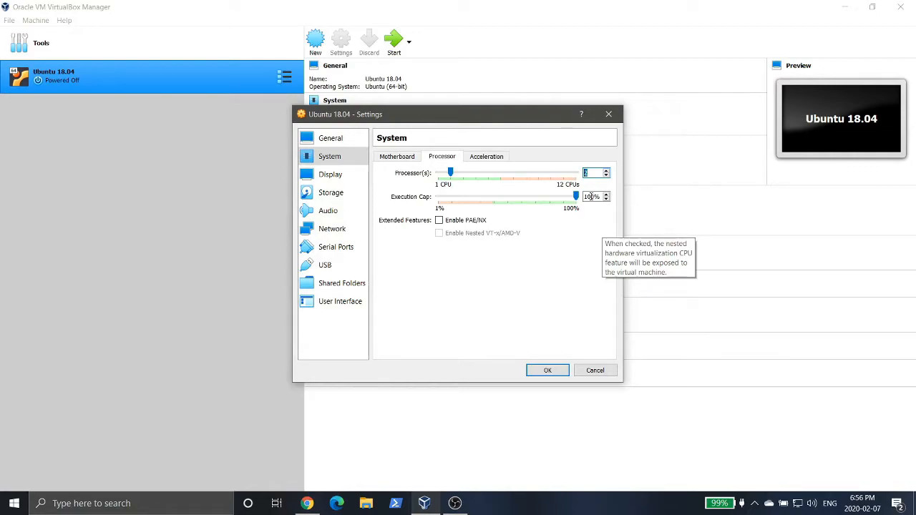
pyautogui.click(488, 158)
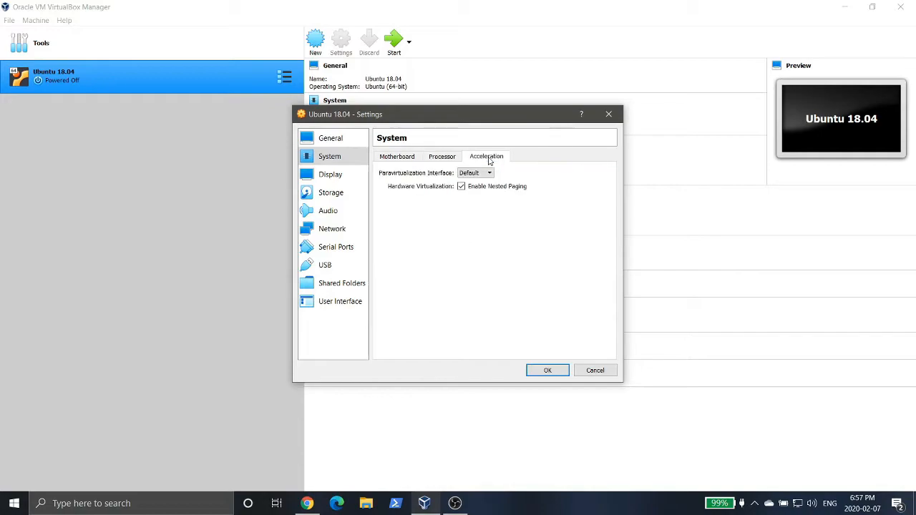
pyautogui.click(399, 158)
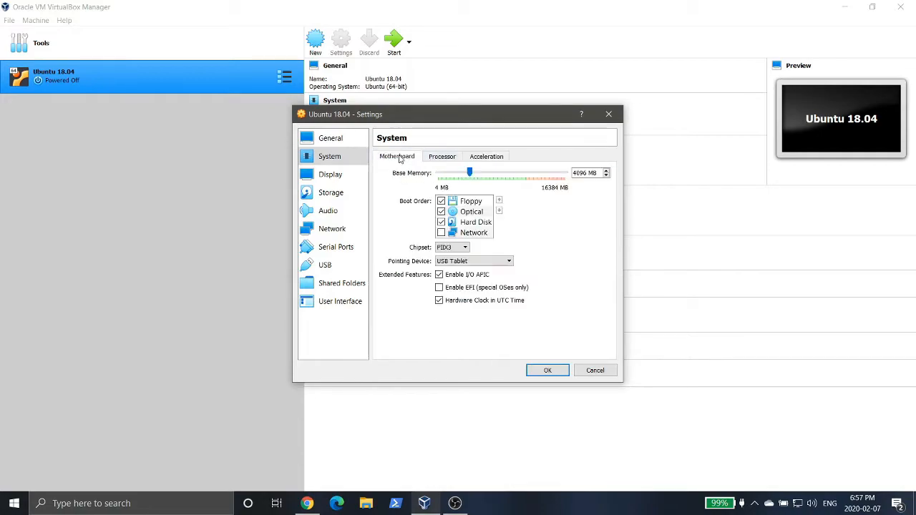
# Raise the machine's video memory to 128 MB and review its remote display and recording settings
pyautogui.click(328, 177)
pyautogui.moveTo(456, 173); pyautogui.dragTo(572, 173)
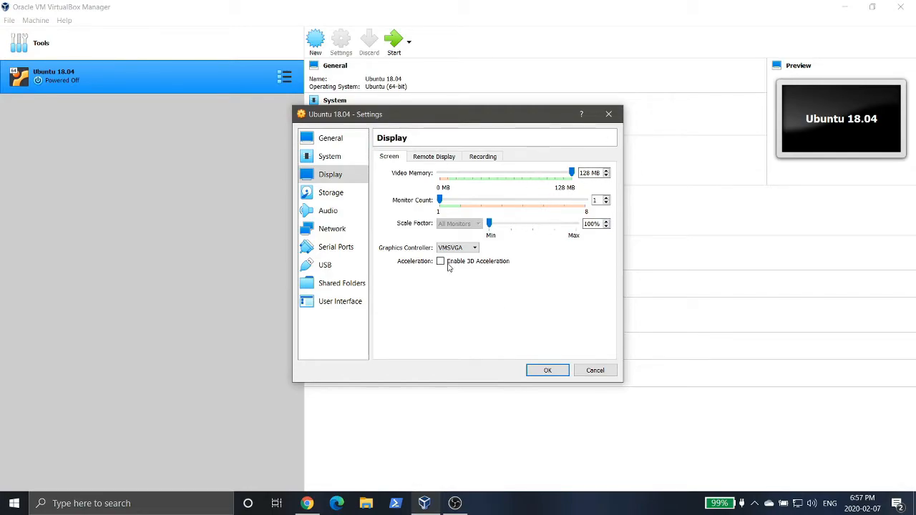
pyautogui.click(431, 159)
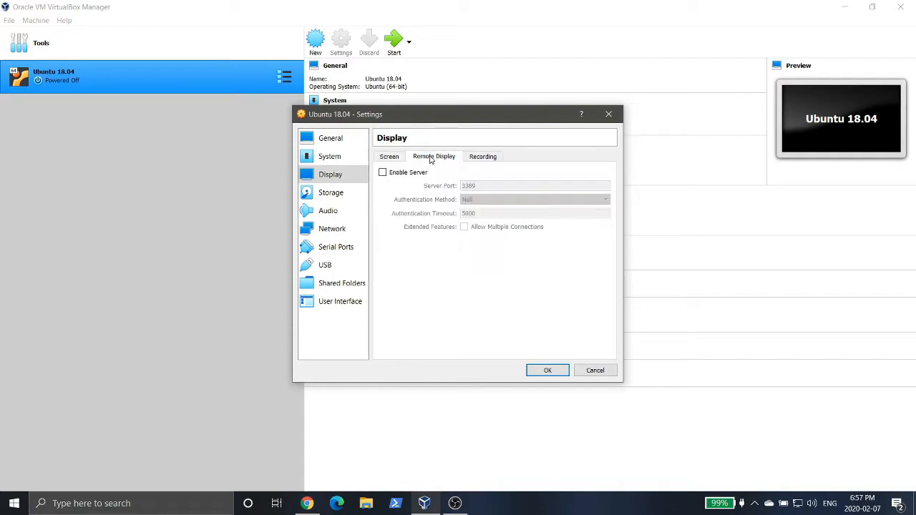
pyautogui.click(488, 157)
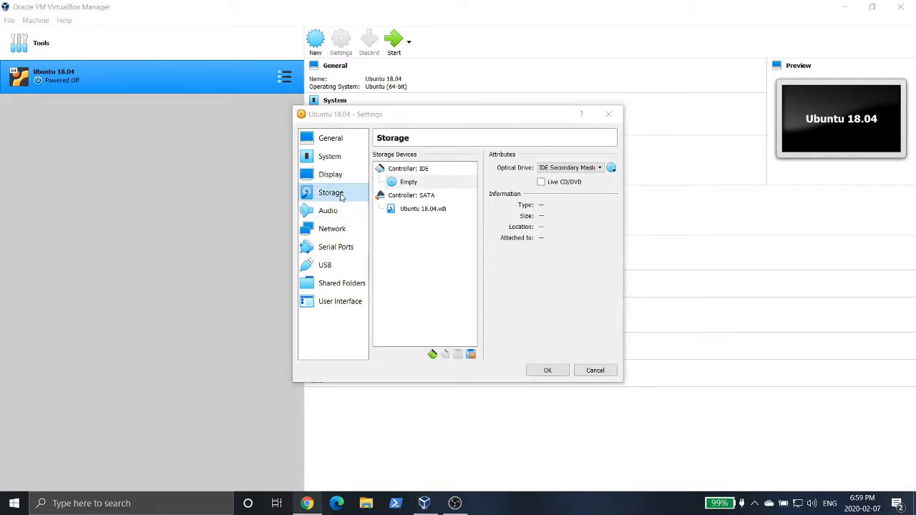
# Load the ubuntu-18.04.3 desktop disk image from Downloads into the empty IDE optical drive
pyautogui.click(417, 183)
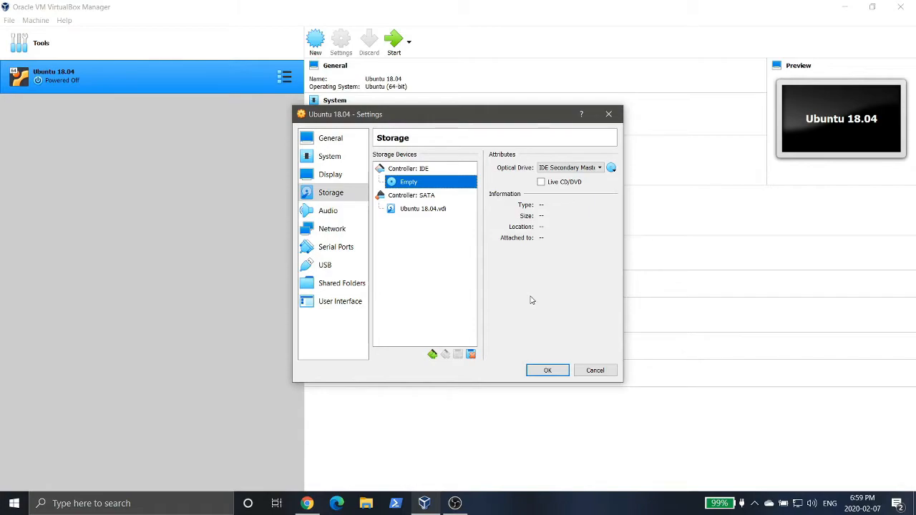
pyautogui.click(612, 168)
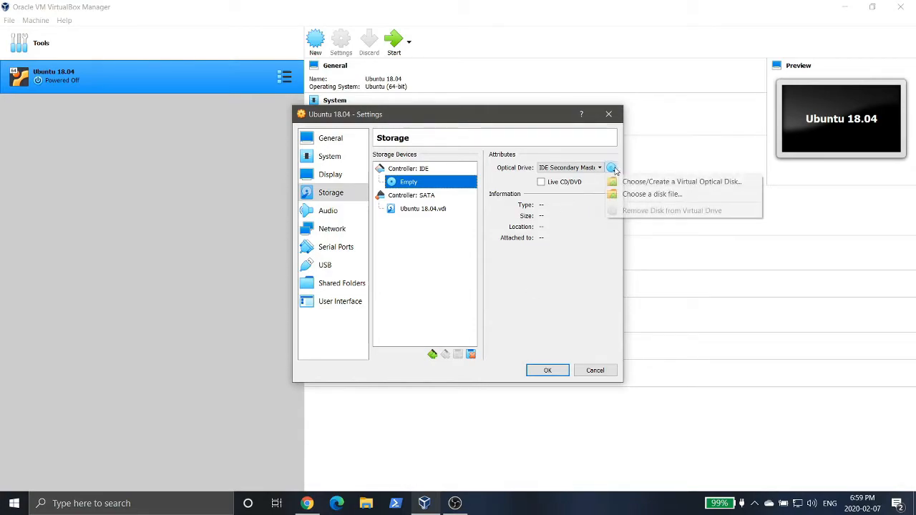
pyautogui.click(655, 193)
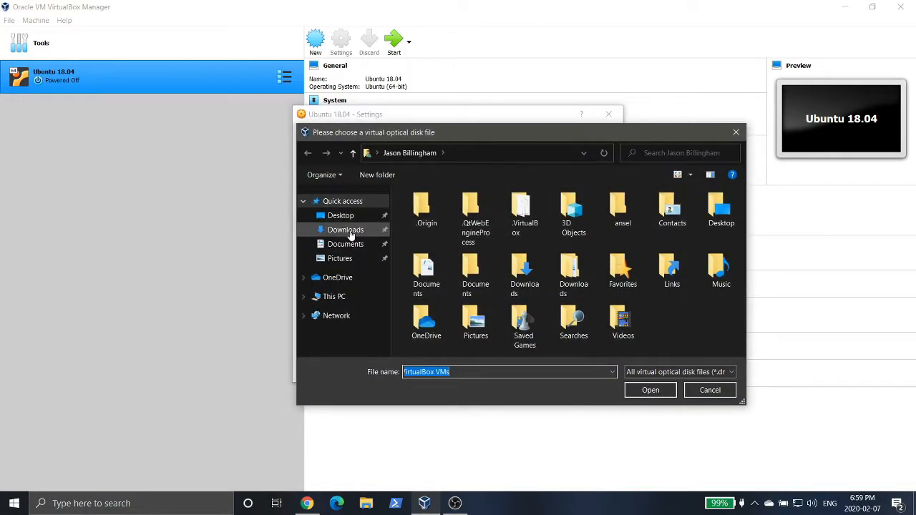
pyautogui.click(345, 230)
pyautogui.doubleClick(487, 225)
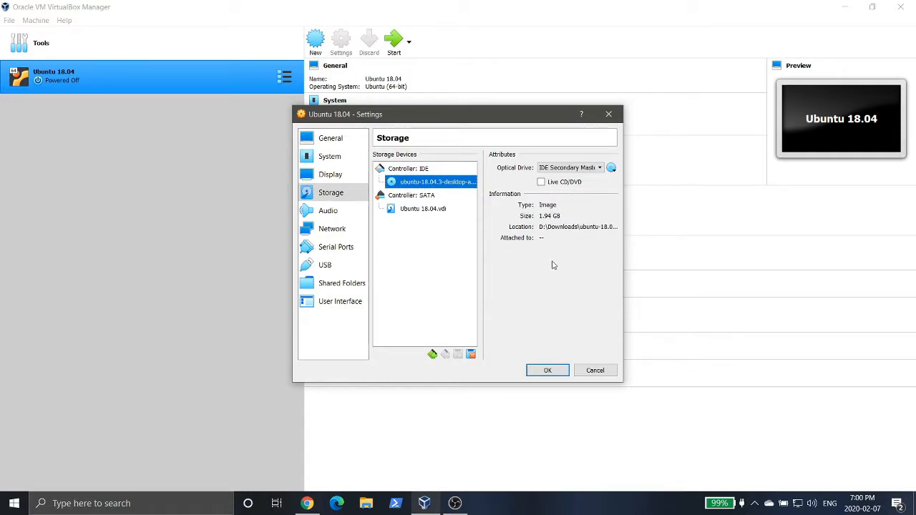
# Review the audio settings and attach network Adapter 1 to Bridged Adapter
pyautogui.click(342, 216)
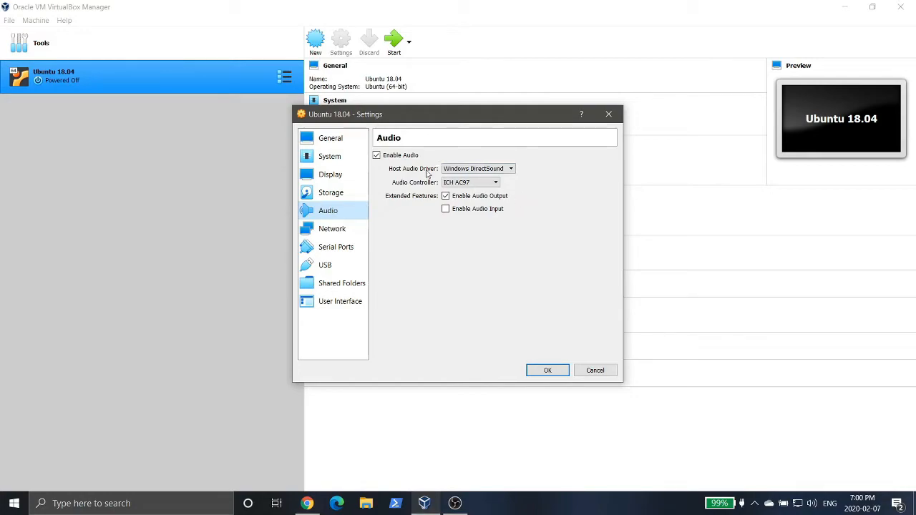
pyautogui.click(321, 233)
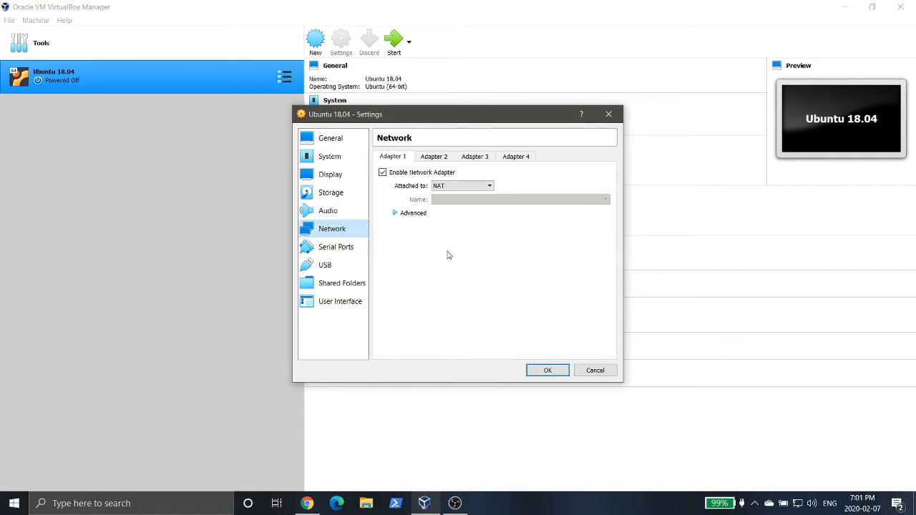
pyautogui.click(470, 186)
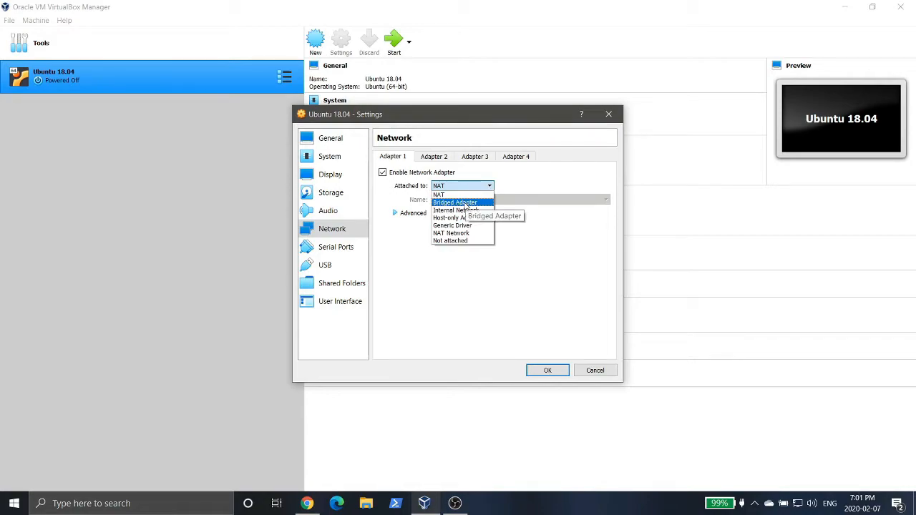
pyautogui.click(466, 204)
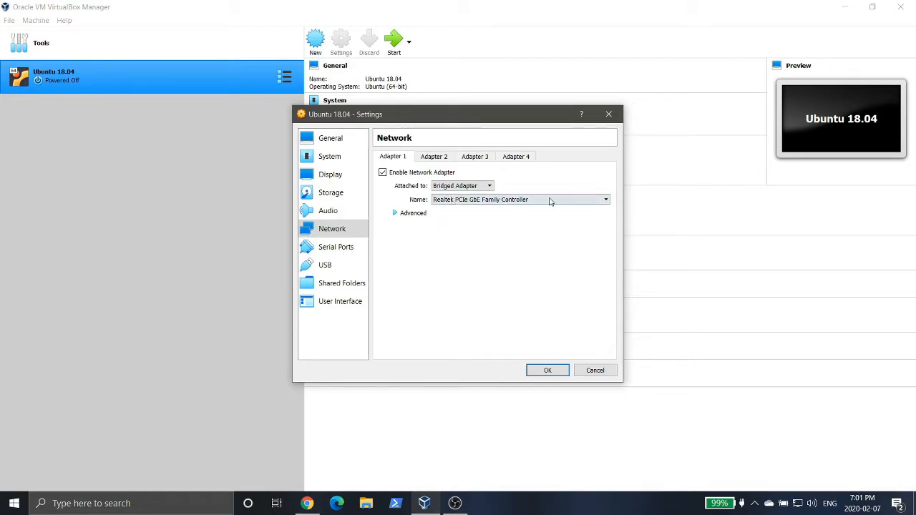
# Select Realtek PCIe GbE Family Controller as the host interface for the bridged network adapter
pyautogui.click(605, 201)
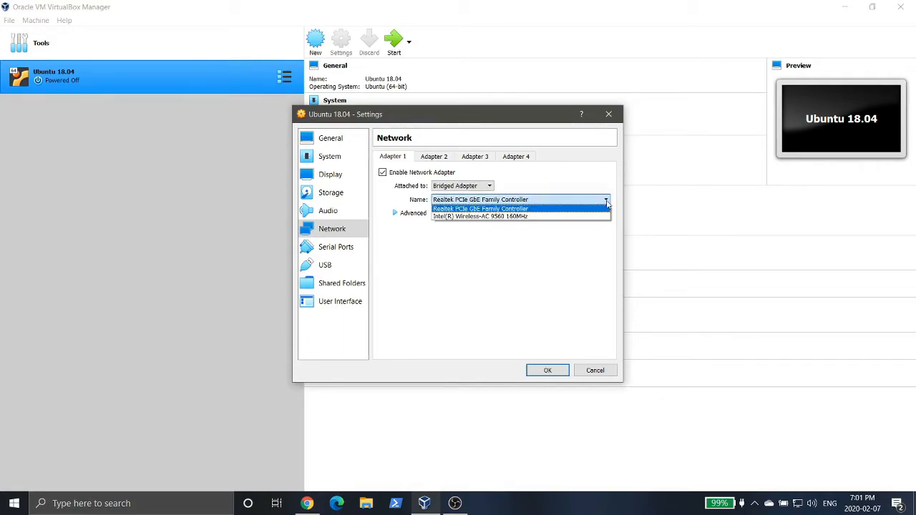
pyautogui.click(480, 208)
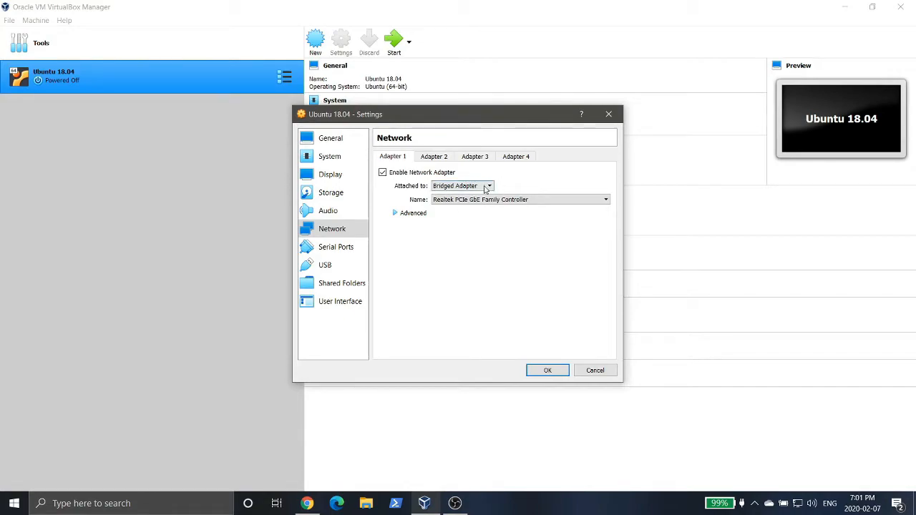
pyautogui.click(523, 198)
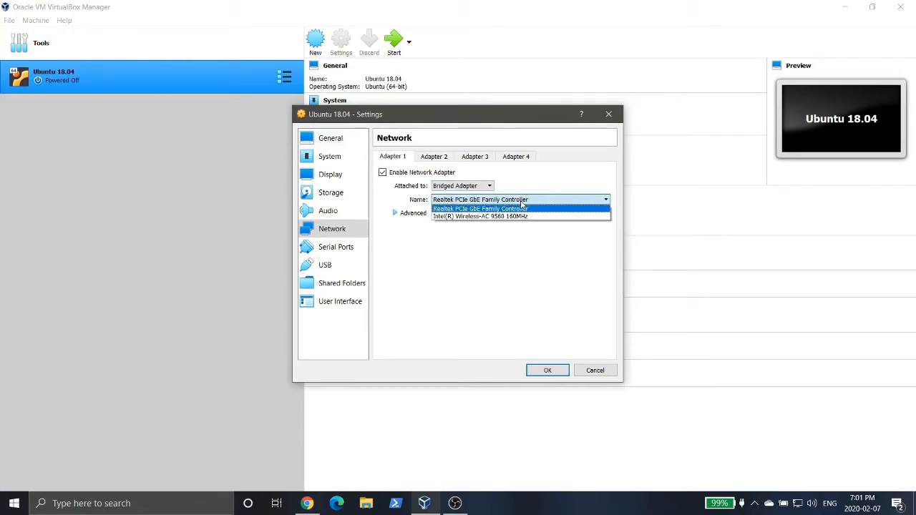
pyautogui.click(485, 209)
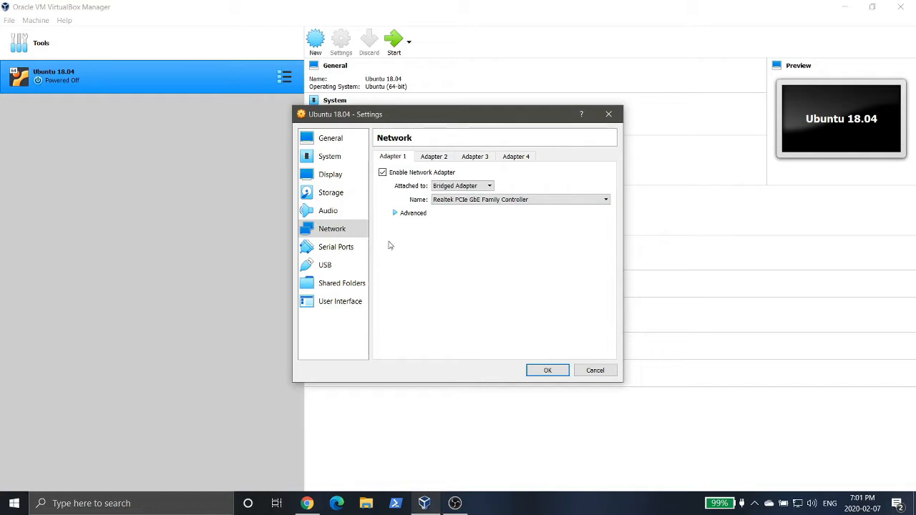
# Review the serial port, USB, shared folder and user interface settings, and save the machine's configuration
pyautogui.click(339, 248)
pyautogui.click(325, 267)
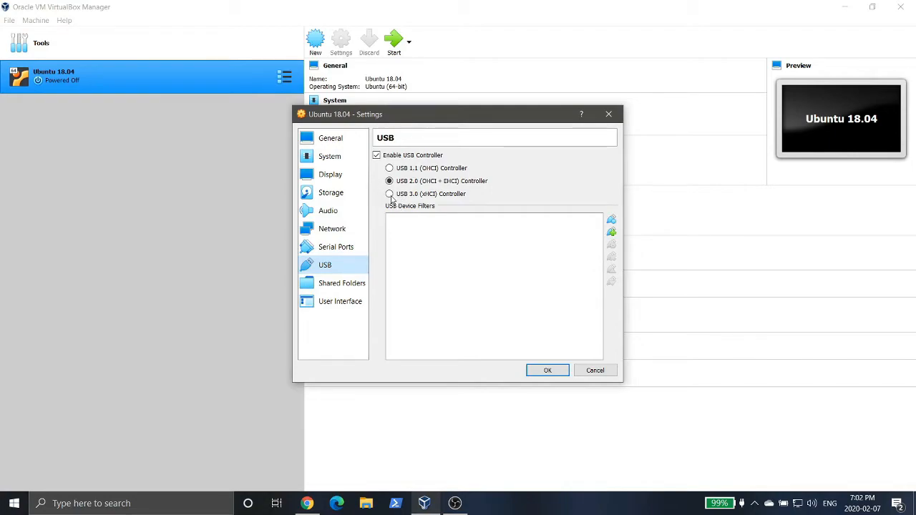
pyautogui.click(340, 284)
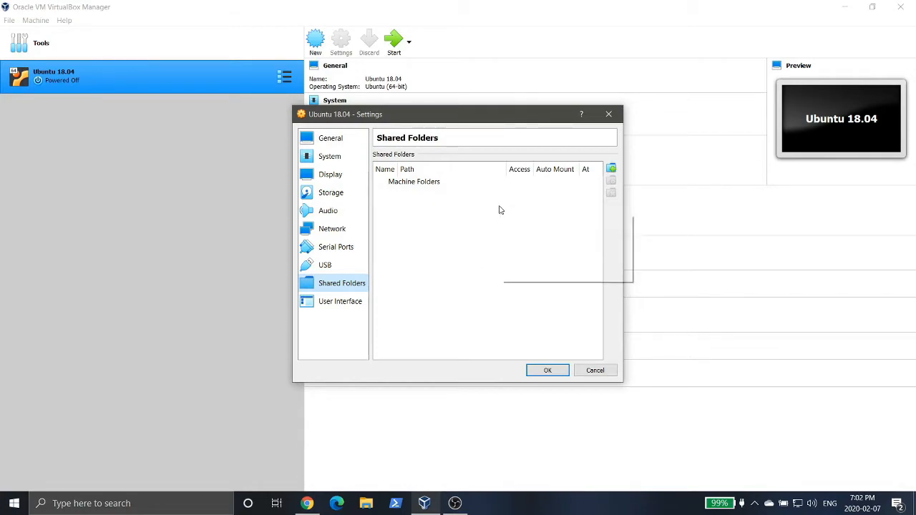
pyautogui.click(331, 304)
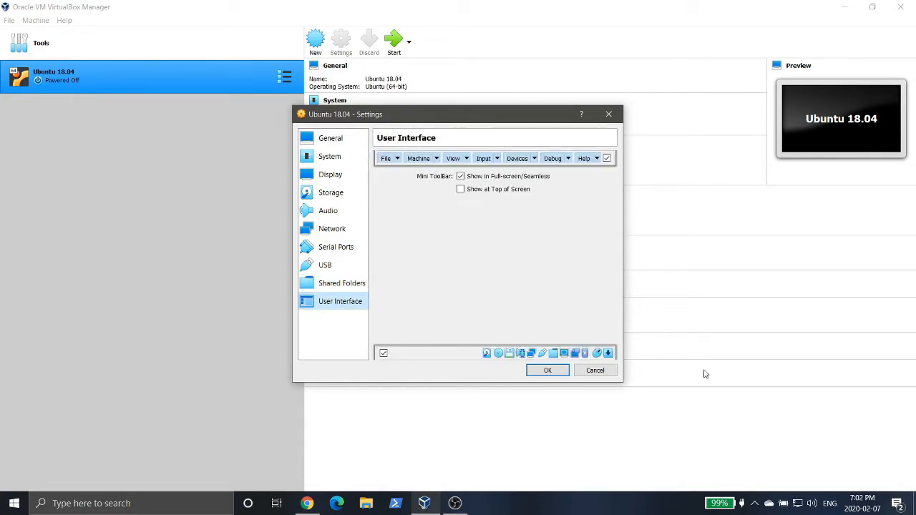
pyautogui.click(547, 370)
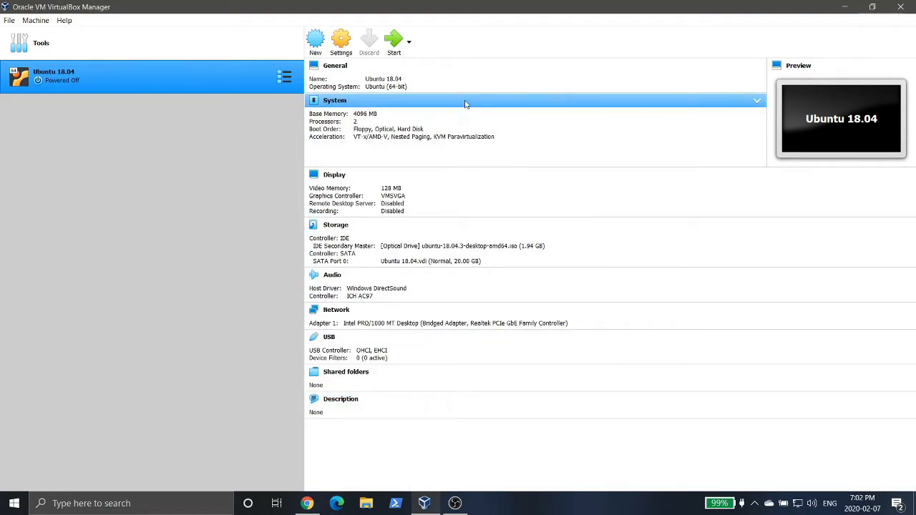
# Start the Ubuntu 18.04 machine from ubuntu-18.04.3-desktop-amd64.iso and dismiss the keyboard capture and mouse integration notices
pyautogui.click(392, 41)
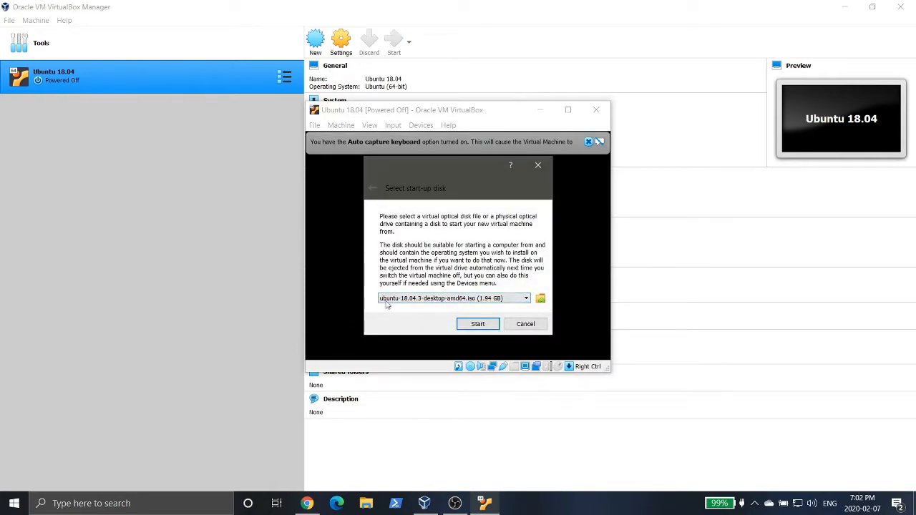
pyautogui.click(478, 324)
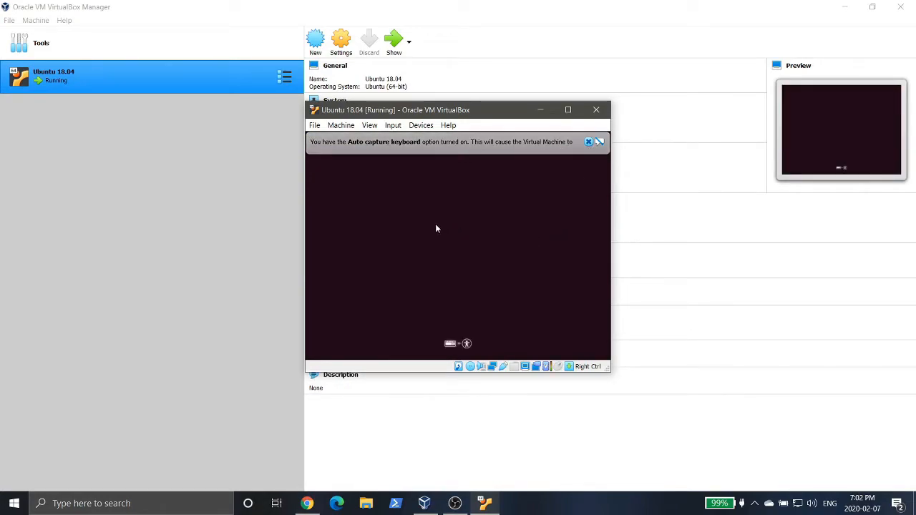
pyautogui.click(589, 142)
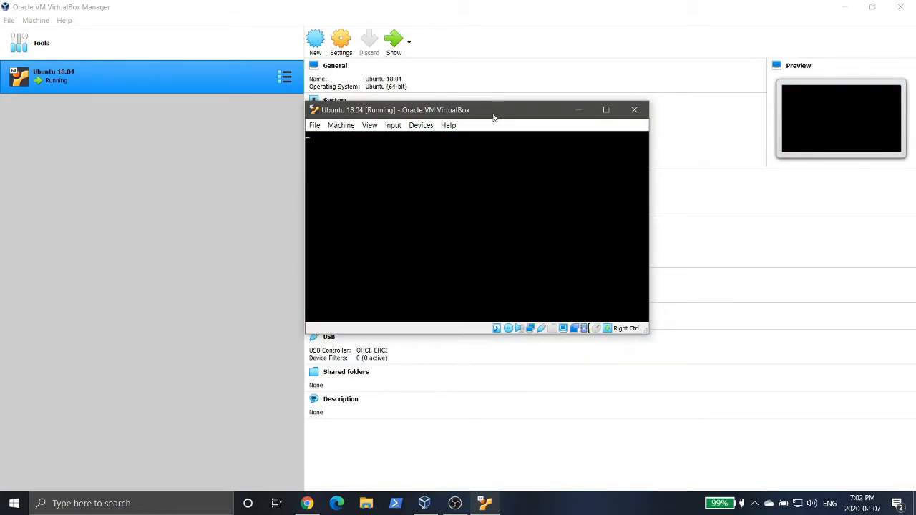
pyautogui.moveTo(487, 115); pyautogui.dragTo(432, 111)
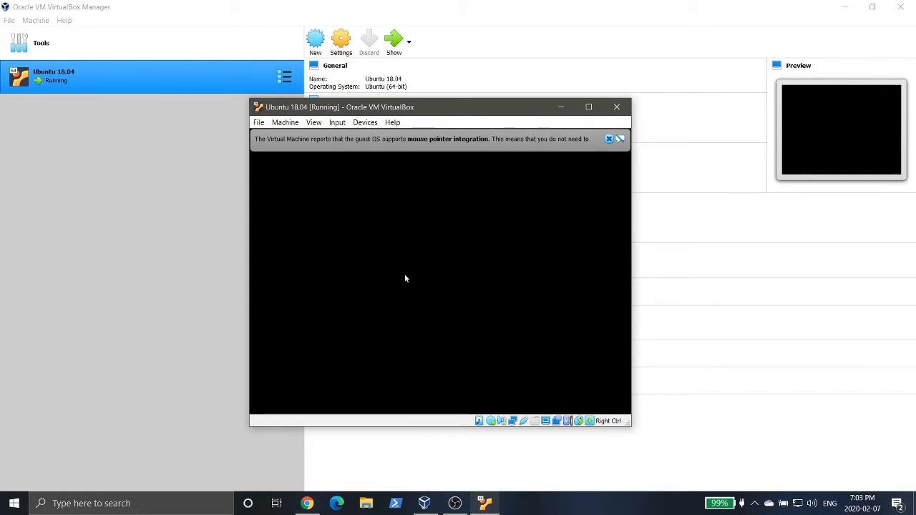
pyautogui.click(609, 140)
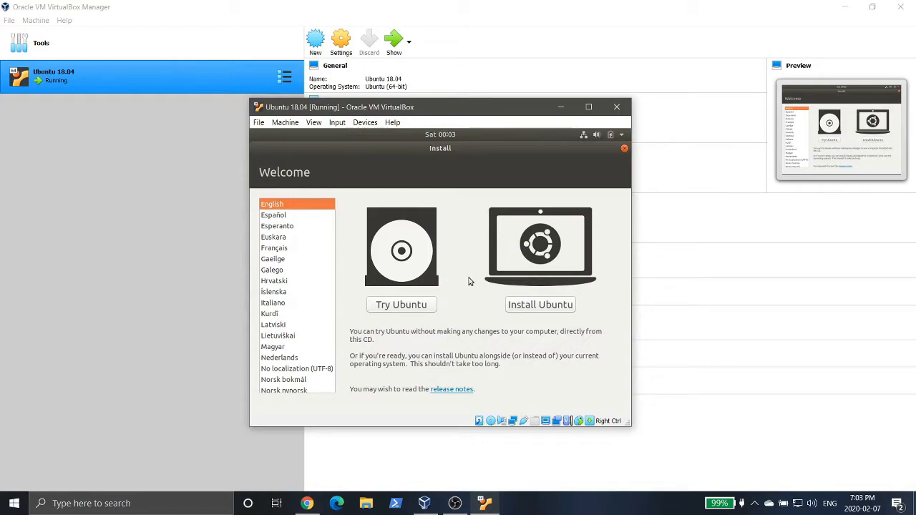
# Begin installing Ubuntu with the English (US) keyboard layout and a normal installation that includes updates and third-party software
pyautogui.click(540, 306)
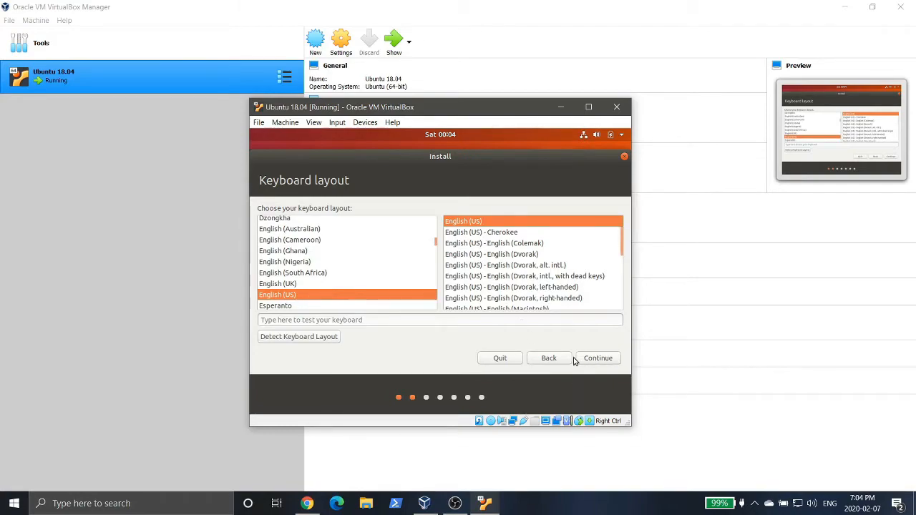
pyautogui.click(598, 358)
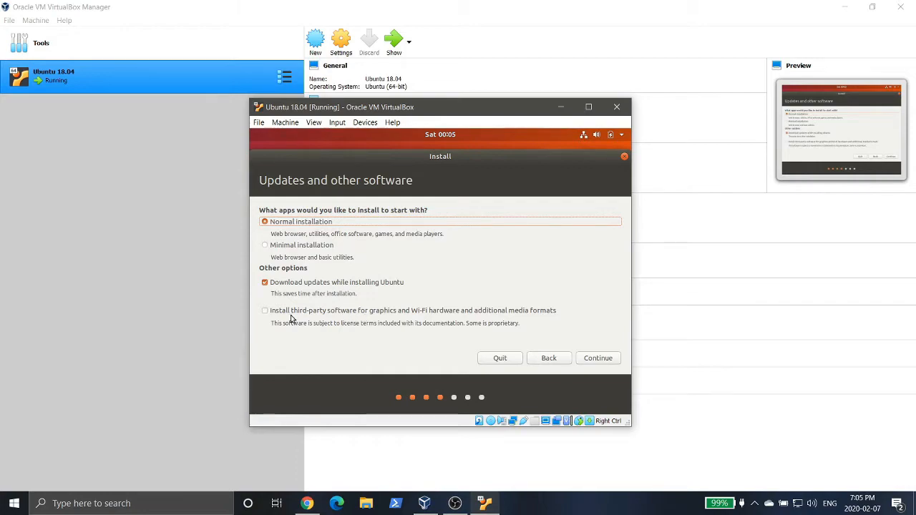
pyautogui.click(265, 312)
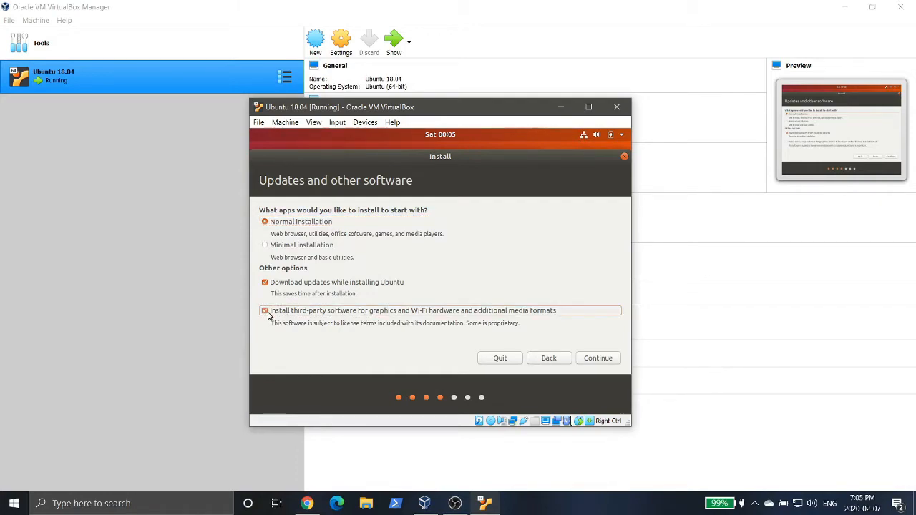
pyautogui.click(604, 359)
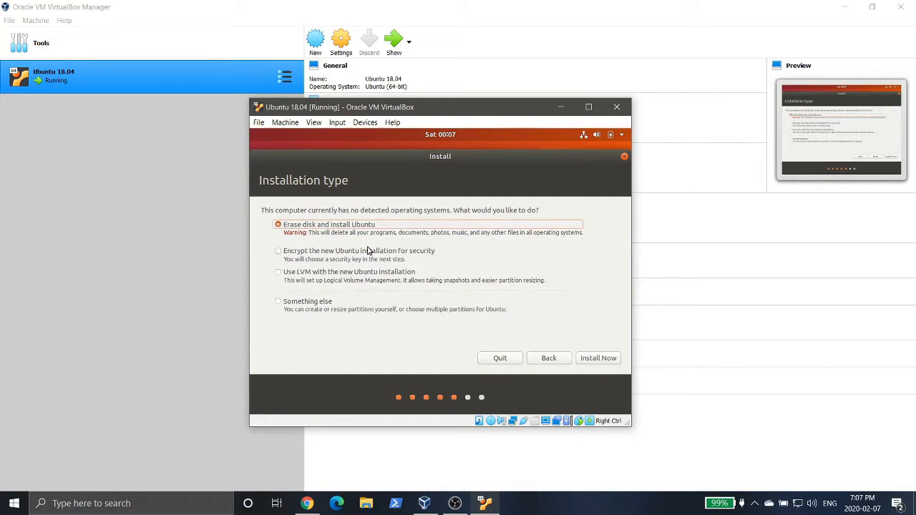
# Confirm erasing the virtual disk to install Ubuntu, and set the location to Toronto (Ontario, Canada)
pyautogui.click(597, 359)
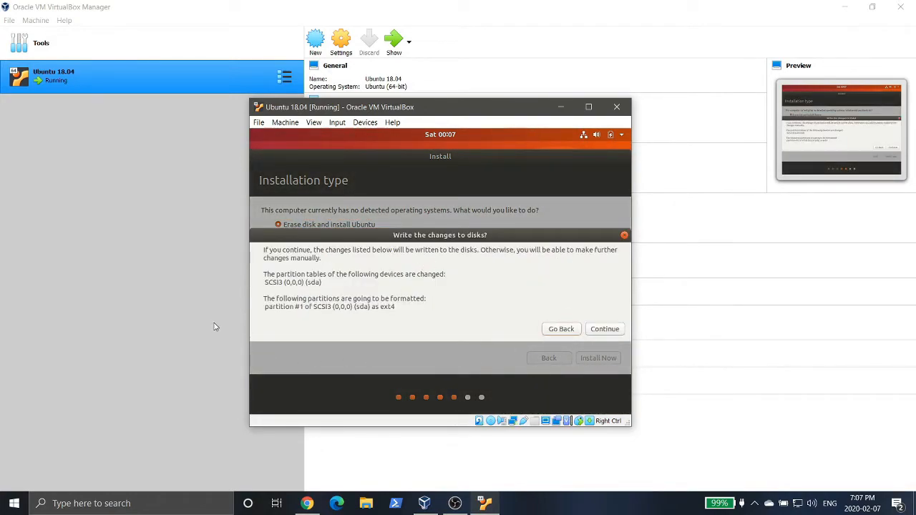
pyautogui.click(606, 330)
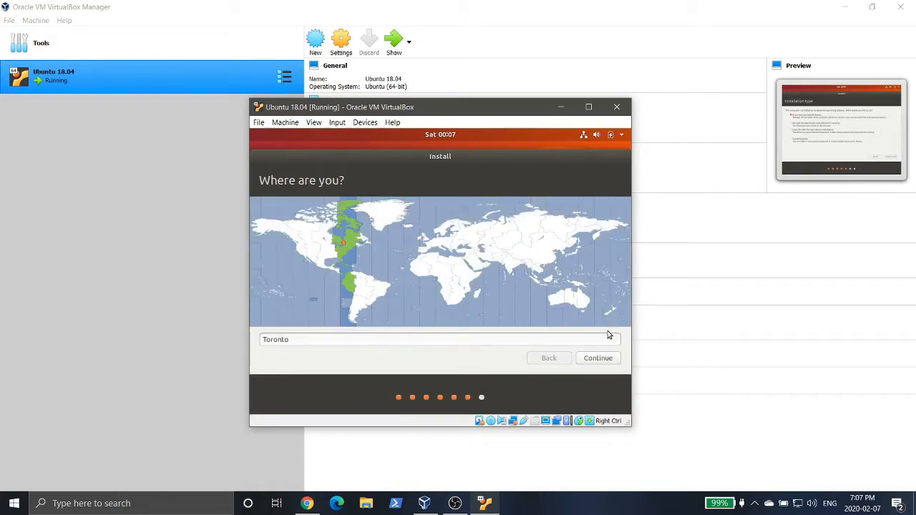
pyautogui.click(303, 338)
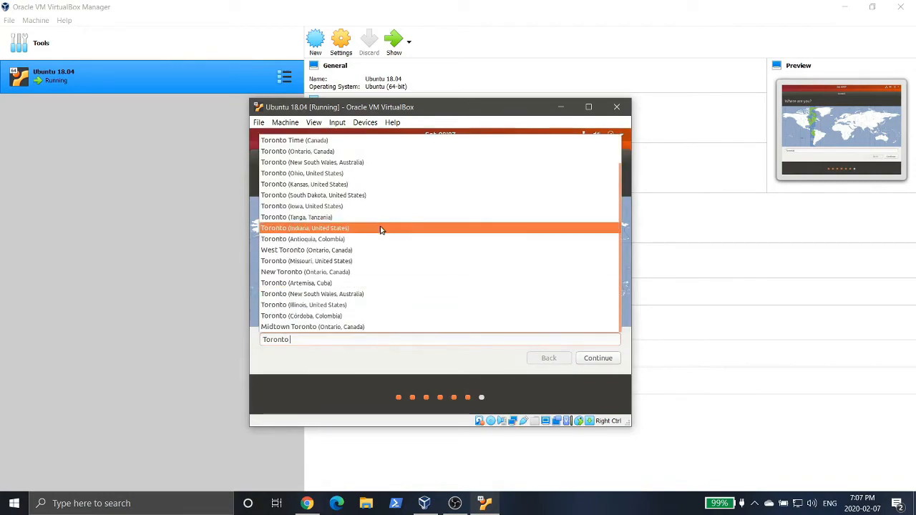
pyautogui.click(299, 154)
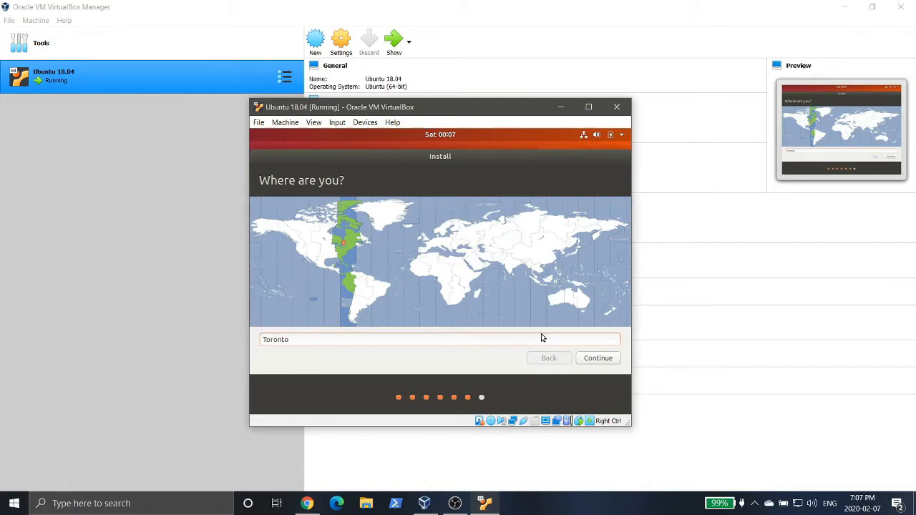
pyautogui.click(600, 359)
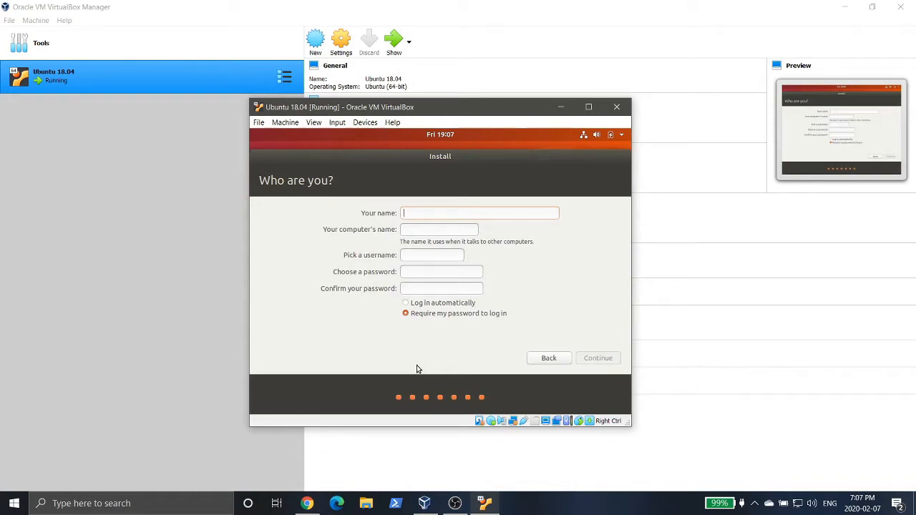
# Enter the account owner's name and set the computer's name to virtualubuntu
pyautogui.write('Jason')
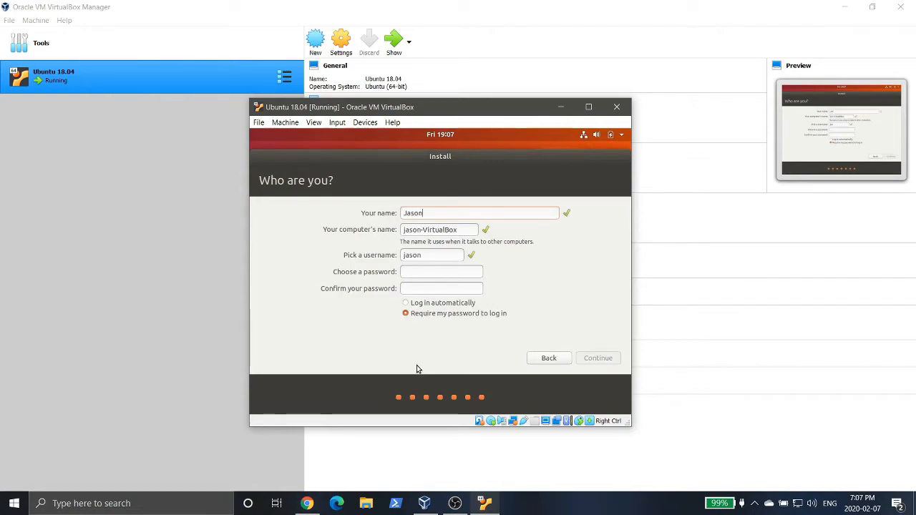
pyautogui.press('Tab')
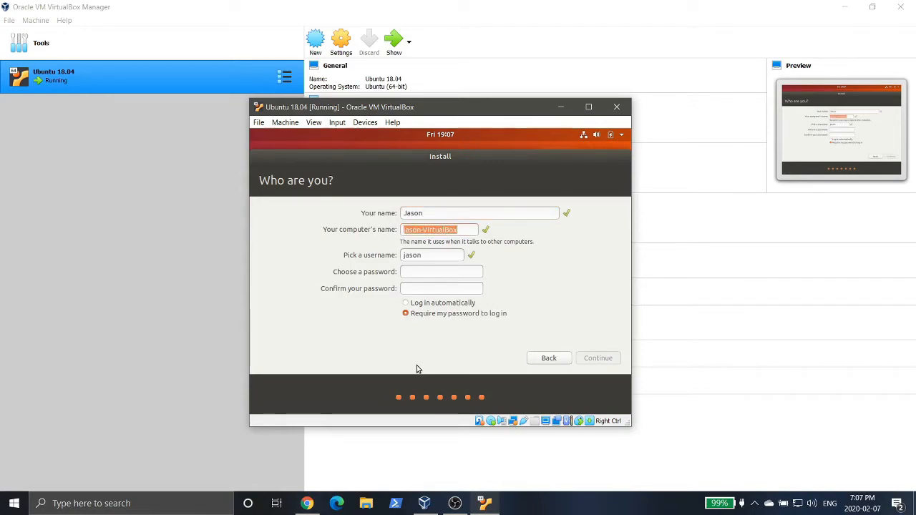
pyautogui.press('Right')
pyautogui.press('BackSpace')
pyautogui.press('BackSpace')
pyautogui.press('BackSpace')
pyautogui.press('BackSpace')
pyautogui.press('BackSpace')
pyautogui.press('BackSpace')
pyautogui.press('BackSpace')
pyautogui.press('BackSpace')
pyautogui.press('BackSpace')
pyautogui.press('BackSpace')
pyautogui.press('BackSpace')
pyautogui.press('BackSpace')
pyautogui.press('BackSpace')
pyautogui.press('BackSpace')
pyautogui.press('BackSpace')
pyautogui.press('BackSpace')
pyautogui.write('virtual')
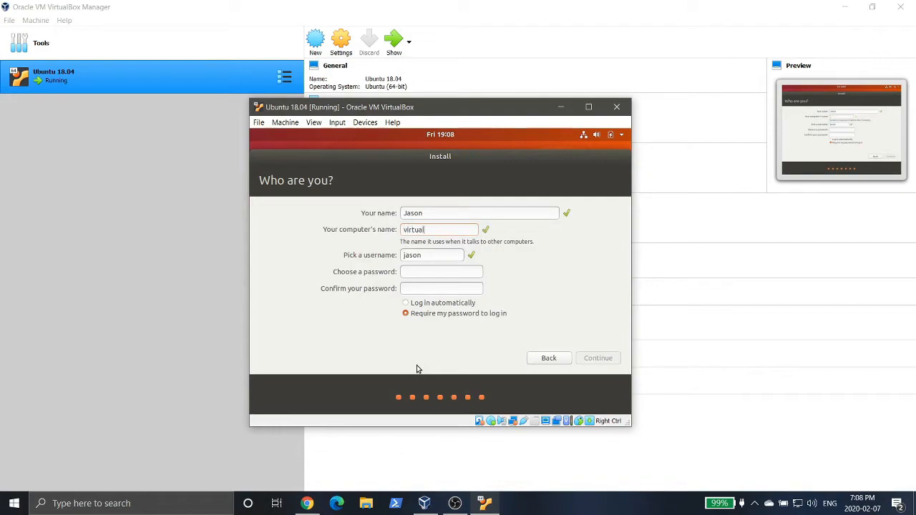
pyautogui.write('ubuntu')
pyautogui.press('BackSpace')
pyautogui.press('BackSpace')
pyautogui.press('BackSpace')
pyautogui.press('BackSpace')
pyautogui.press('BackSpace')
pyautogui.press('BackSpace')
pyautogui.press('BackSpace')
pyautogui.write('lubuntu')
# Enter and confirm the account password, keep it required for login, and proceed with the installation
pyautogui.press('Tab')
pyautogui.write('•••••••')
pyautogui.press('Tab')
pyautogui.write('•••••••')
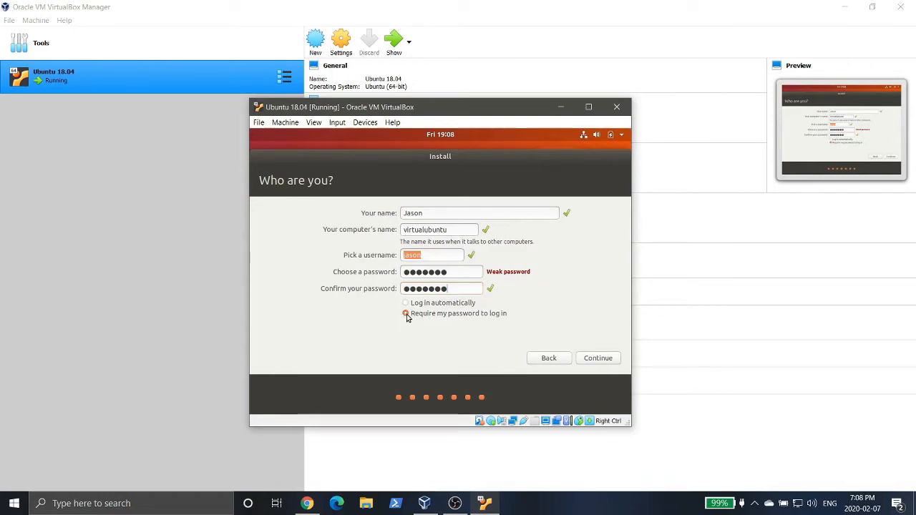
pyautogui.click(598, 359)
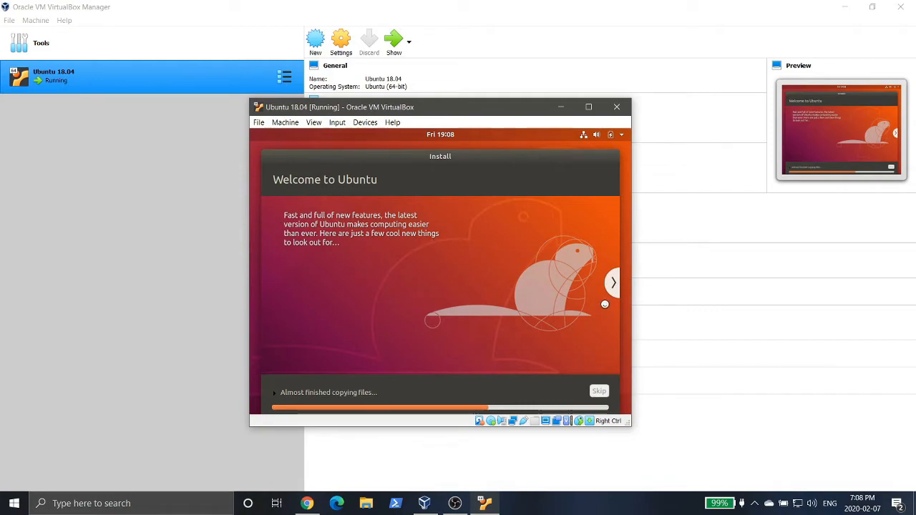
# Browse the installer's feature slides and view the detailed installation log while files are copied
pyautogui.click(616, 283)
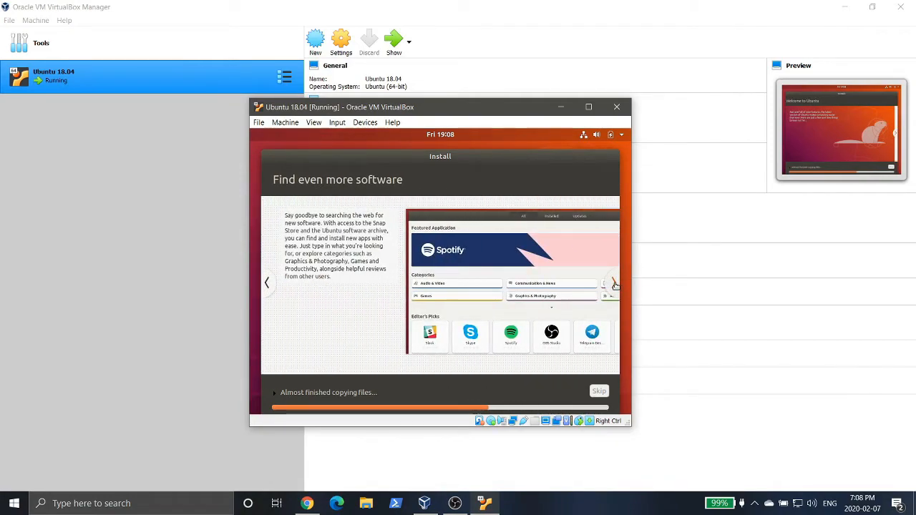
pyautogui.click(614, 284)
pyautogui.click(614, 284)
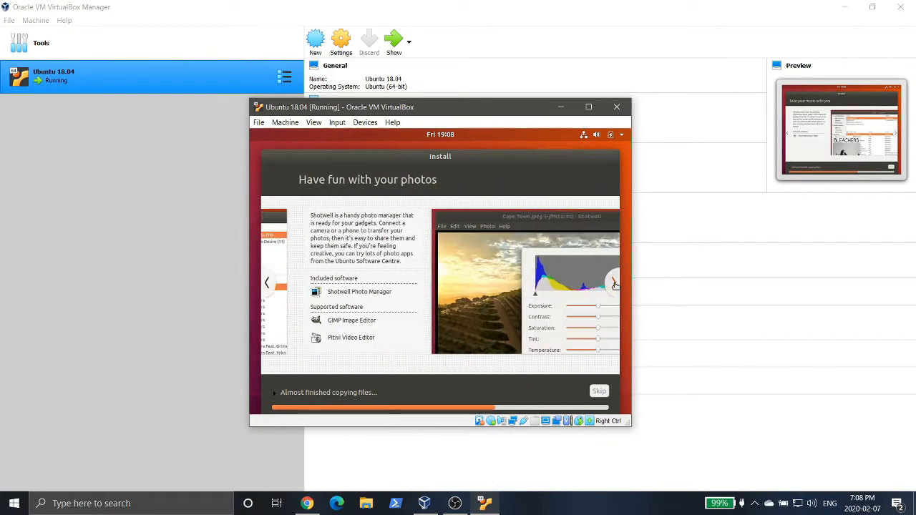
pyautogui.click(615, 284)
pyautogui.click(614, 284)
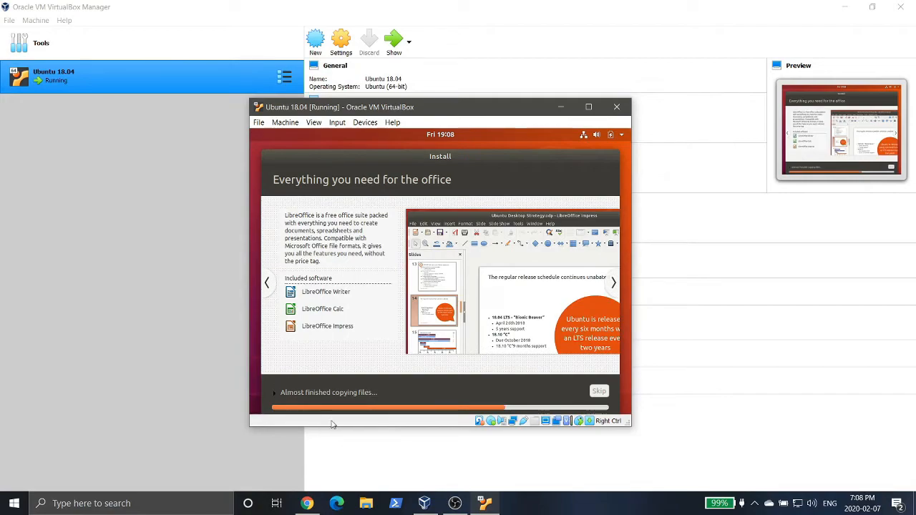
pyautogui.click(276, 393)
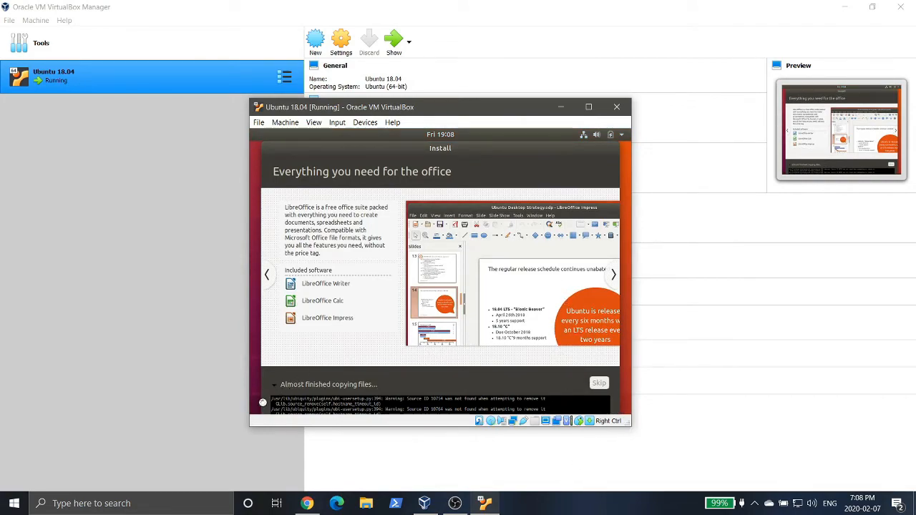
pyautogui.click(272, 384)
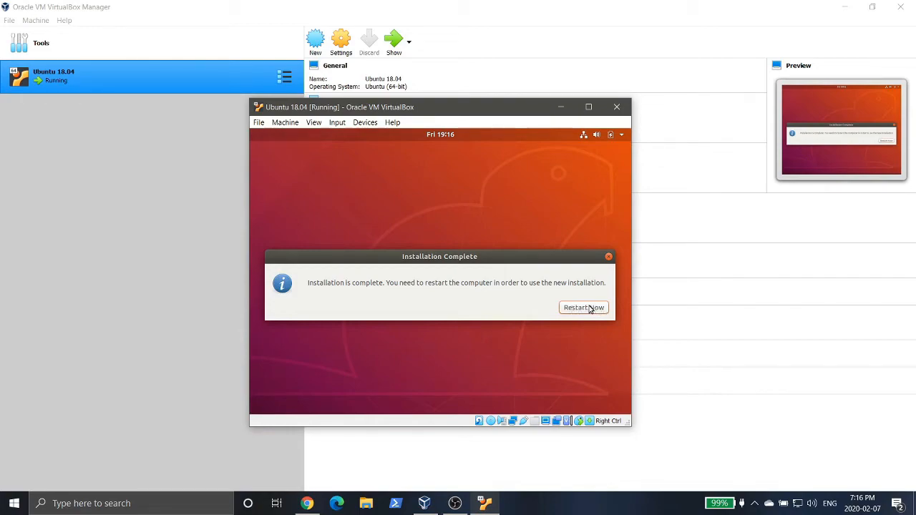
# Restart the virtual machine after installation and acknowledge the removal of the installation medium
pyautogui.click(575, 309)
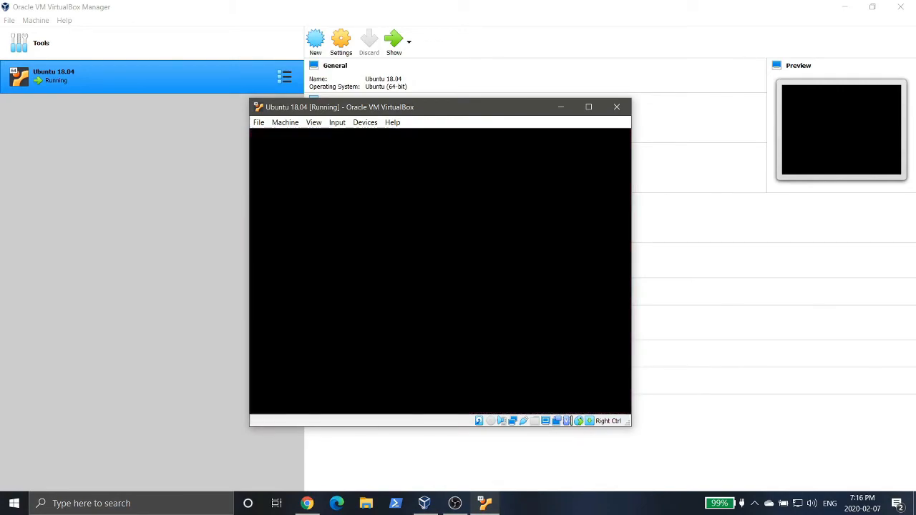
pyautogui.press('Return')
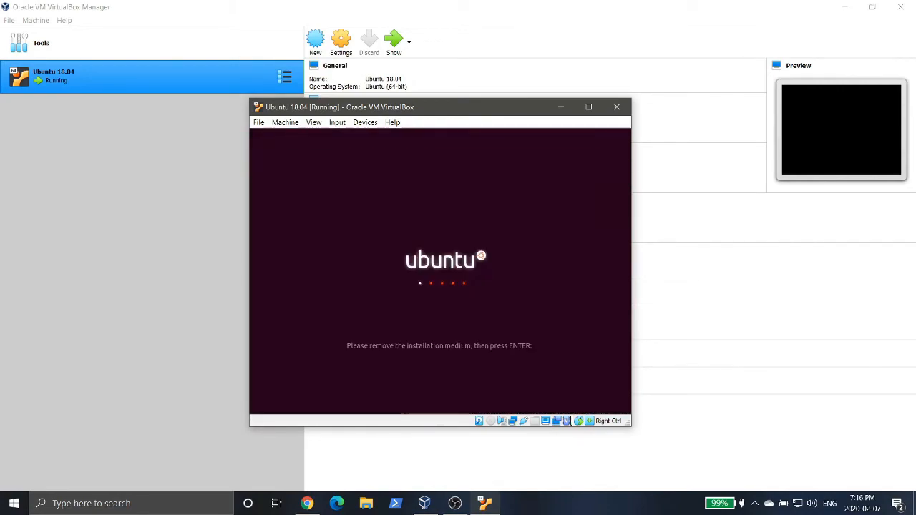
pyautogui.moveTo(475, 110)
pyautogui.mouseDown()
pyautogui.moveTo(477, 85)
pyautogui.moveTo(472, 118)
pyautogui.mouseUp()
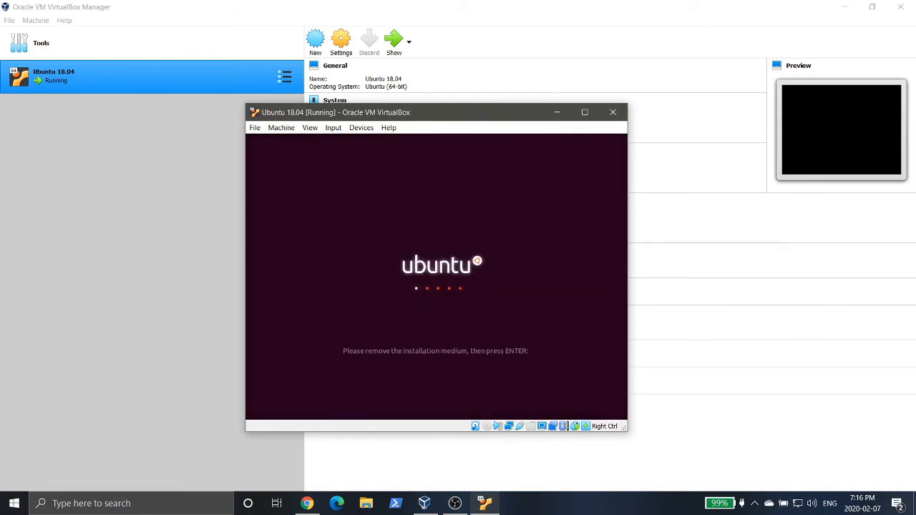
# Continue past the installation medium prompt and dismiss the mouse pointer integration notices while the virtual machine boots
pyautogui.press('Return')
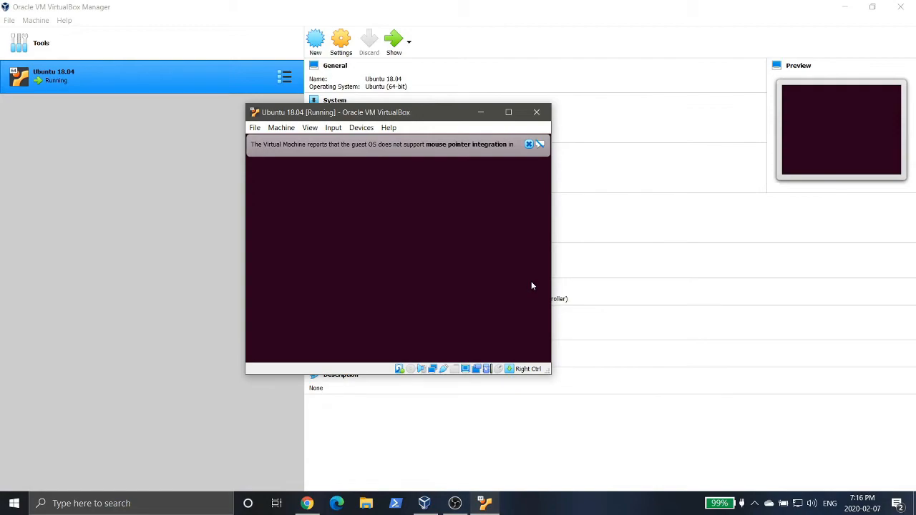
pyautogui.click(565, 144)
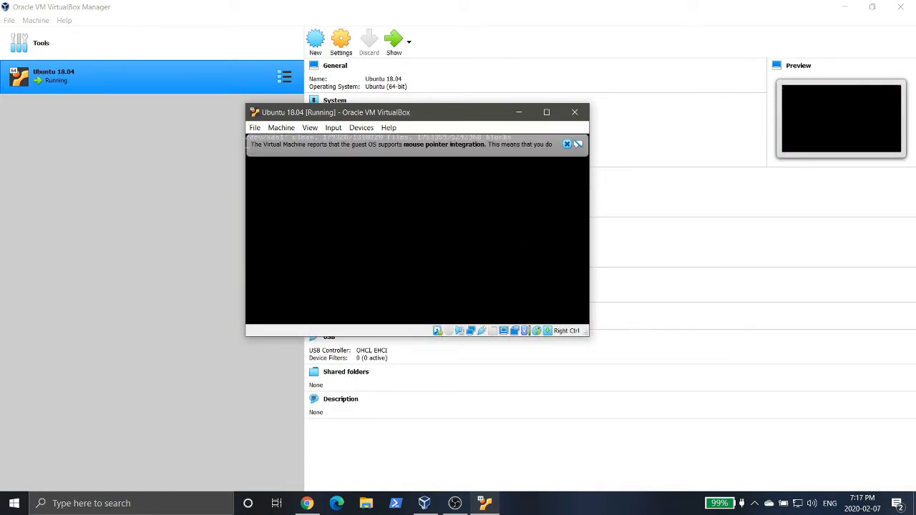
pyautogui.click(567, 144)
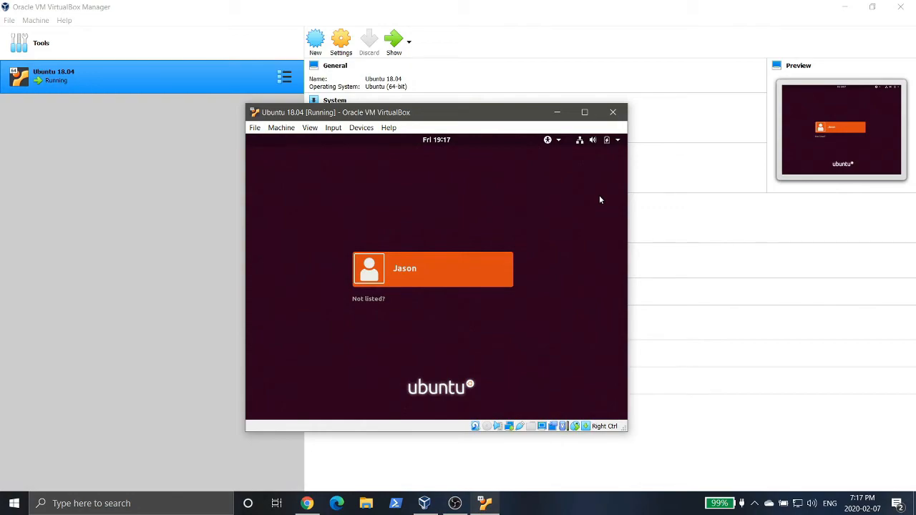
# Sign in to the installed Ubuntu system by selecting the listed account and entering the account password
pyautogui.click(404, 276)
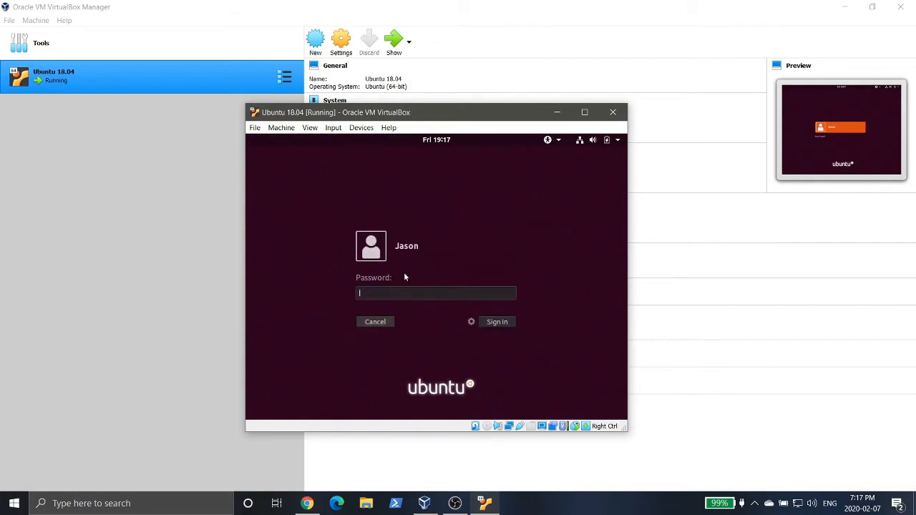
pyautogui.write('*********')
pyautogui.press('Return')
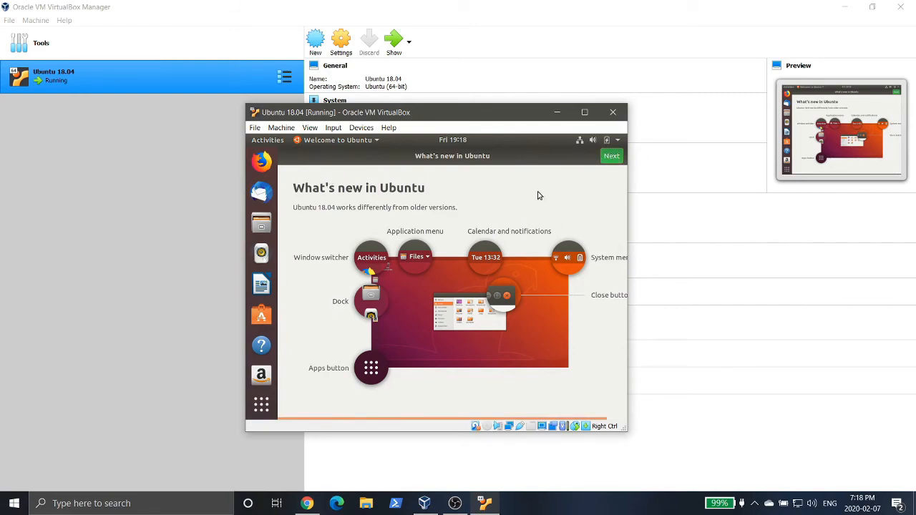
# Complete the Ubuntu welcome wizard, choosing not to send system info to Canonical
pyautogui.click(612, 156)
pyautogui.click(614, 157)
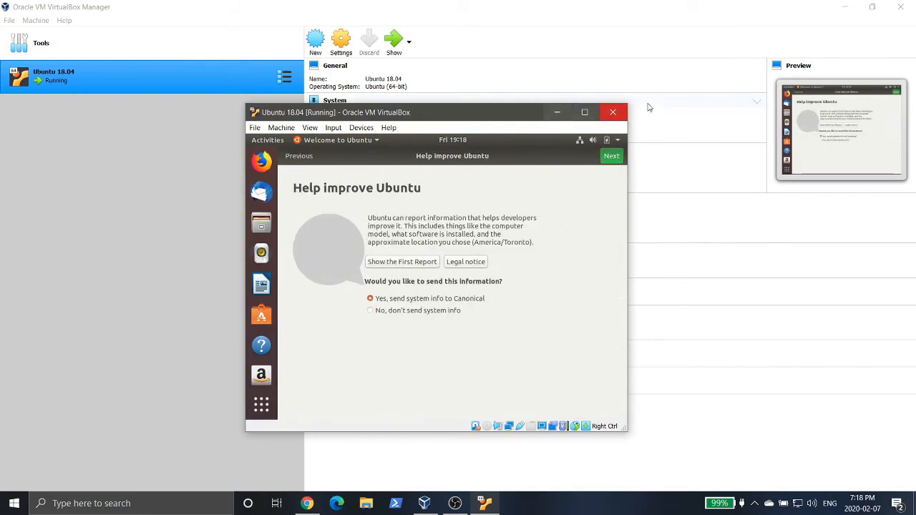
pyautogui.click(417, 310)
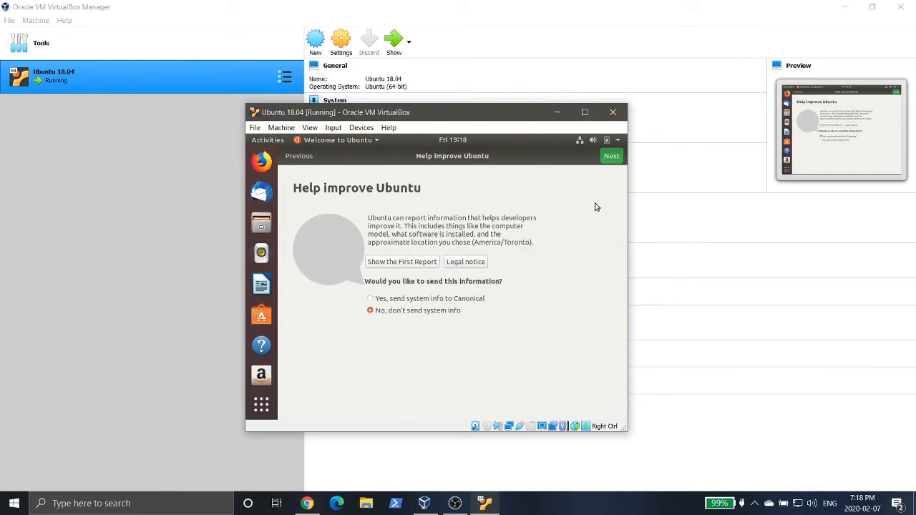
pyautogui.click(613, 159)
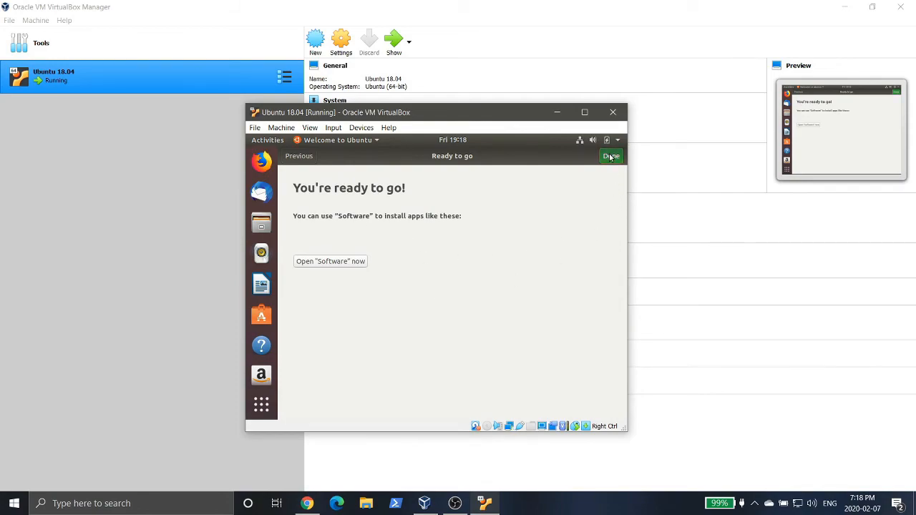
pyautogui.click(610, 157)
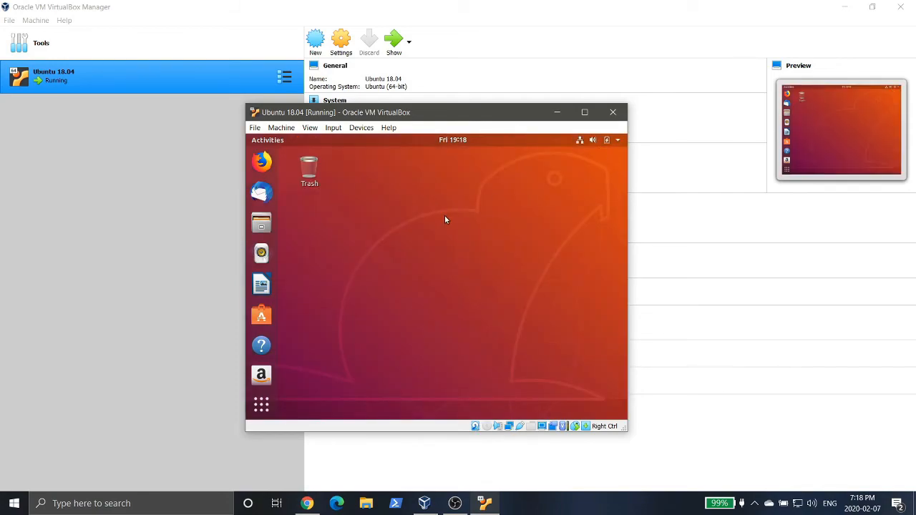
# Set the sound volume to a little over half and check the network, battery and account entries in the system status area
pyautogui.click(580, 141)
pyautogui.click(579, 141)
pyautogui.click(593, 141)
pyautogui.moveTo(552, 168)
pyautogui.mouseDown()
pyautogui.moveTo(565, 168)
pyautogui.moveTo(535, 170)
pyautogui.moveTo(635, 173)
pyautogui.moveTo(566, 169)
pyautogui.mouseUp()
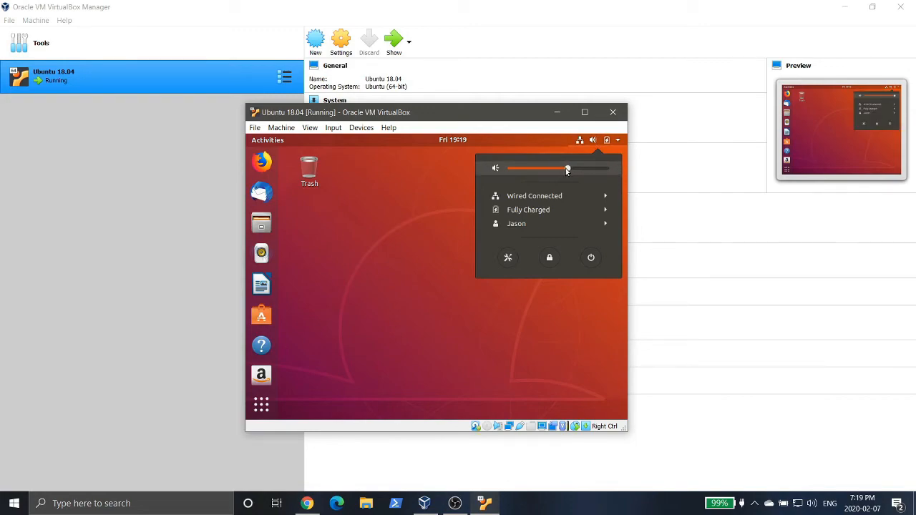
pyautogui.click(595, 147)
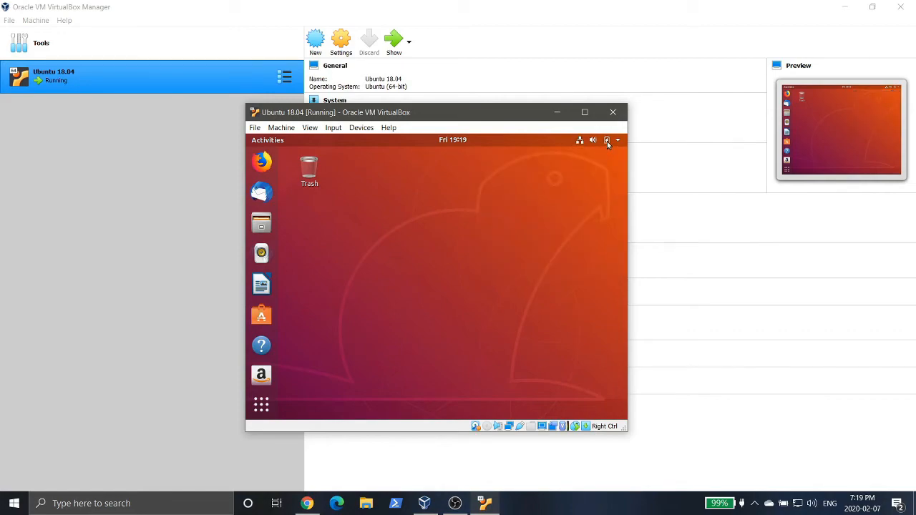
pyautogui.click(608, 143)
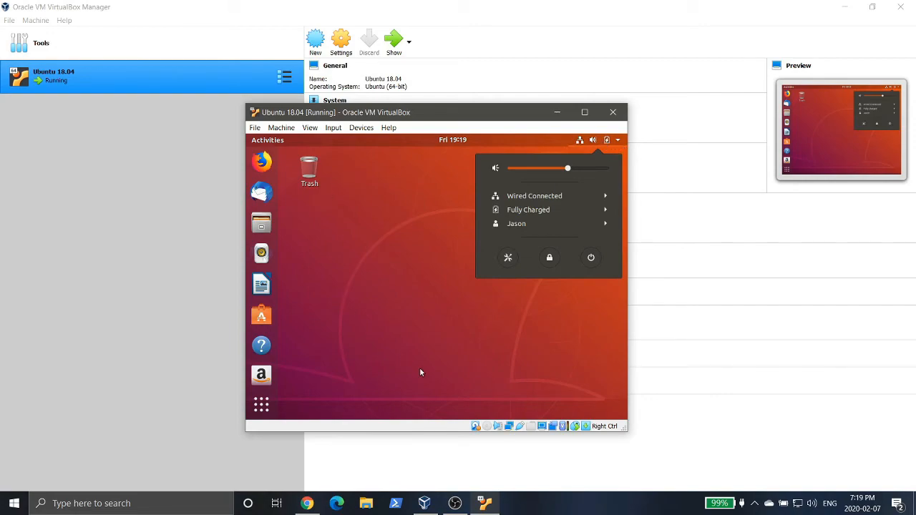
pyautogui.click(547, 291)
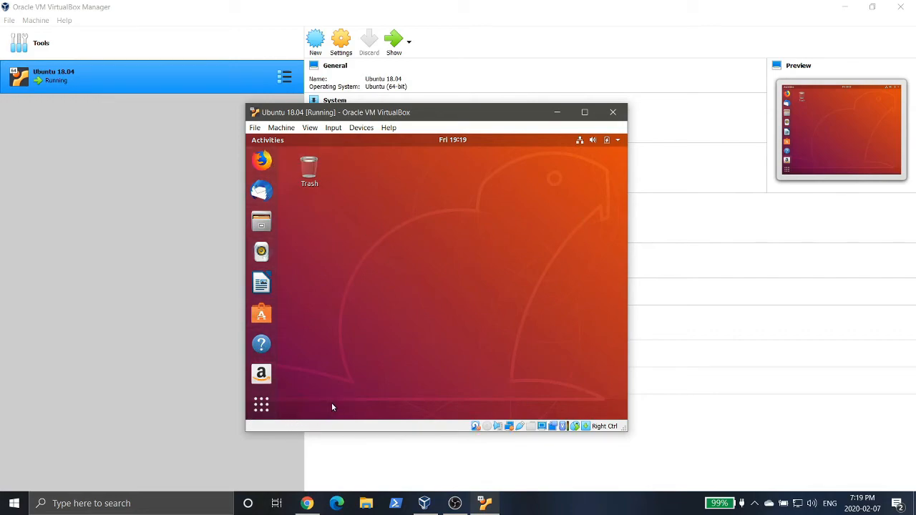
# Browse both pages of the installed applications overview and return to the desktop
pyautogui.click(261, 406)
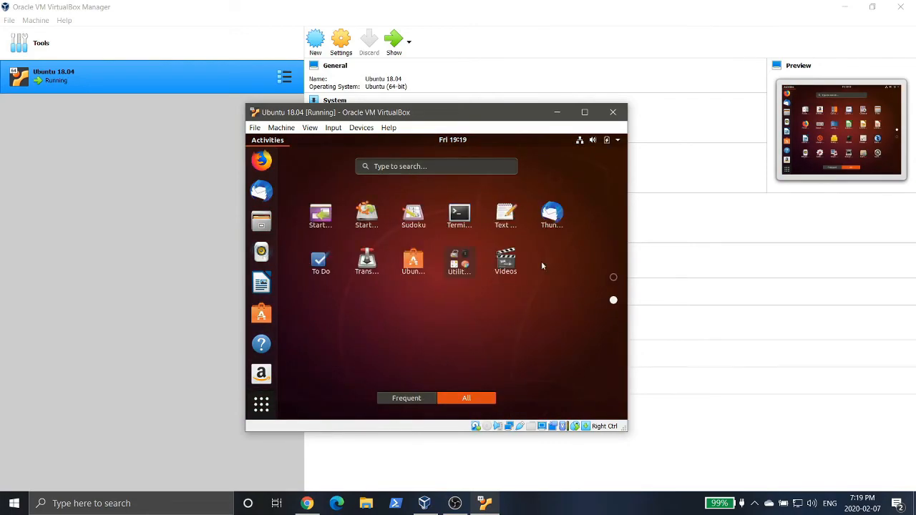
pyautogui.scroll(1, 515, 284)
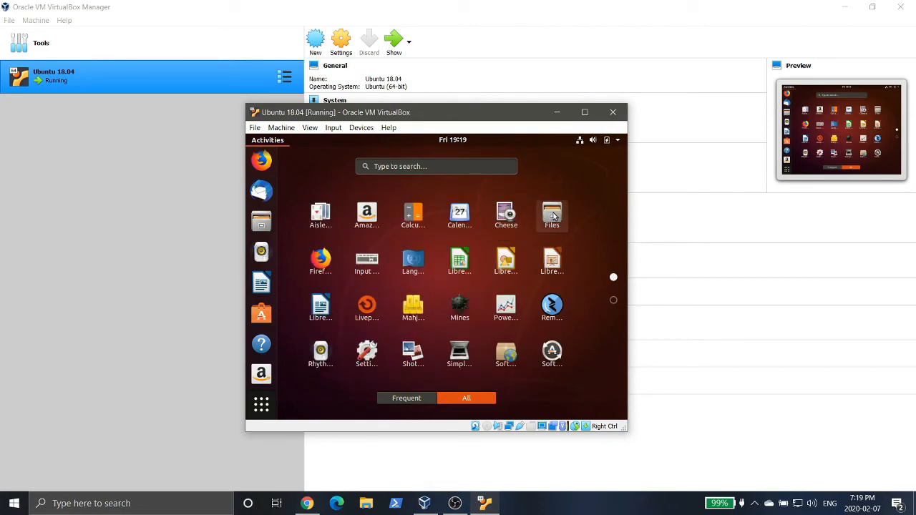
pyautogui.scroll(-1, 487, 300)
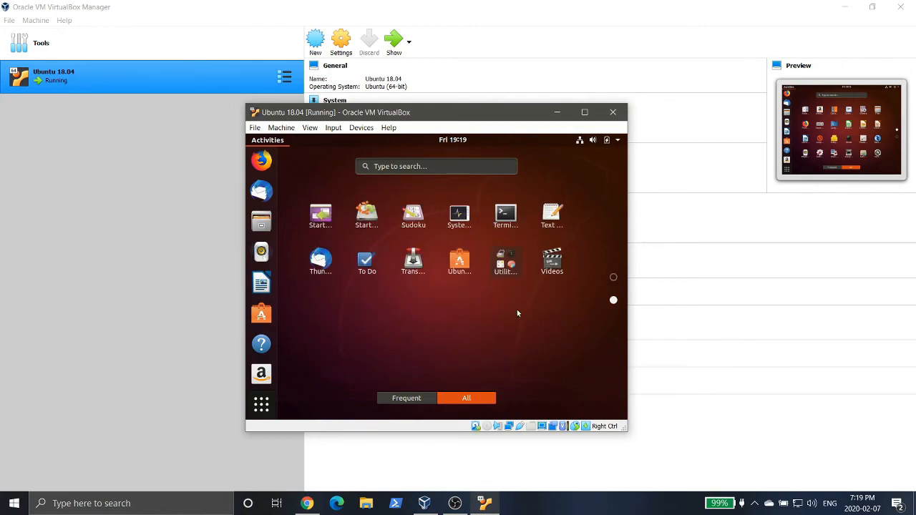
pyautogui.scroll(1, 486, 308)
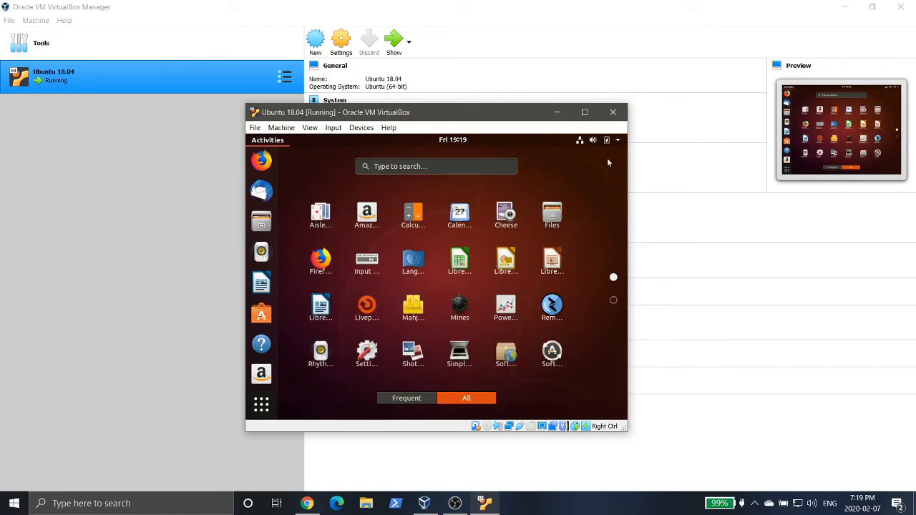
pyautogui.press('Escape')
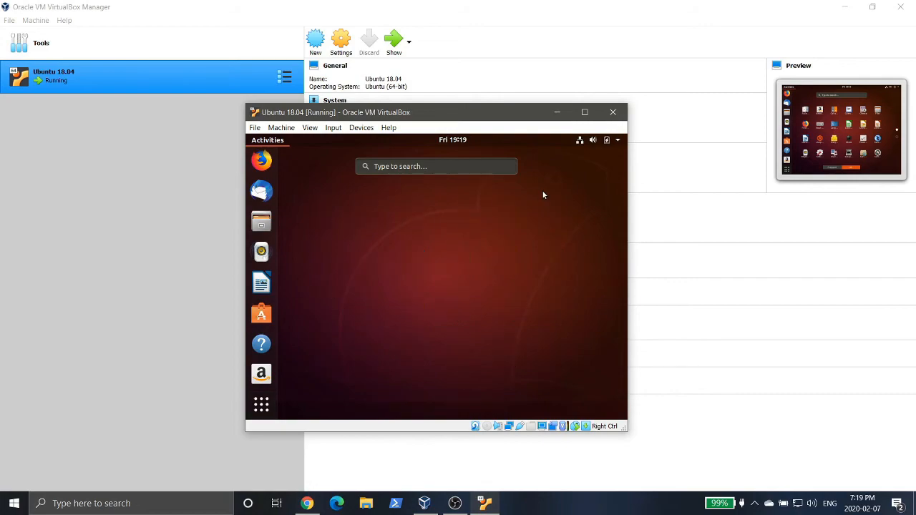
pyautogui.press('Escape')
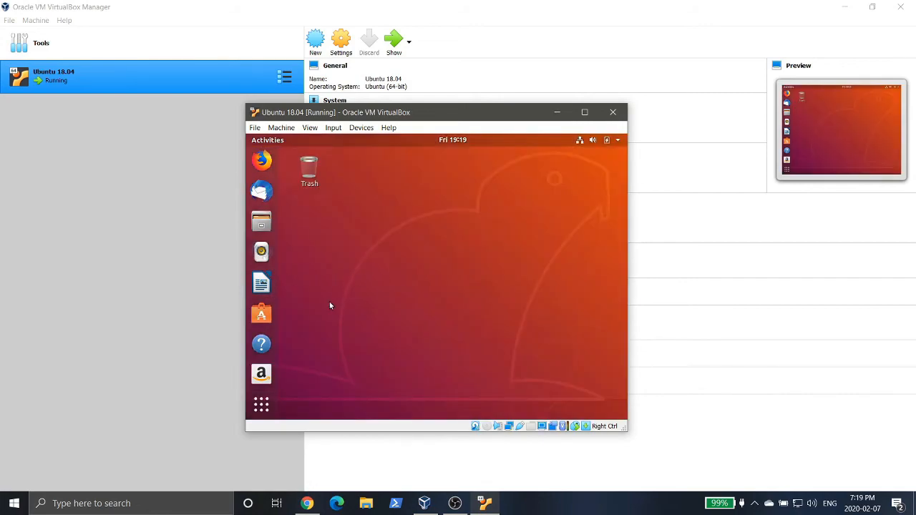
# Open Text Editor and write "This works exactly as it would if you were using it on your own computer."
pyautogui.click(262, 404)
pyautogui.write('text')
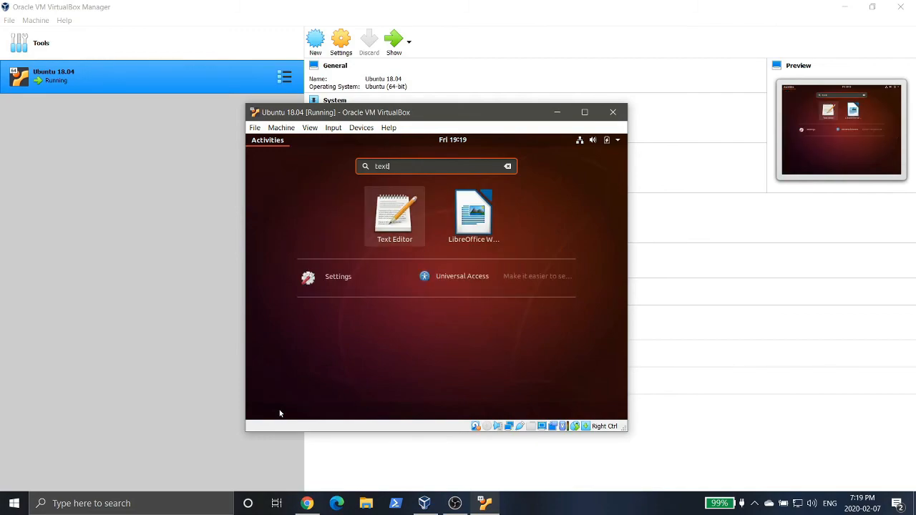
pyautogui.press('Return')
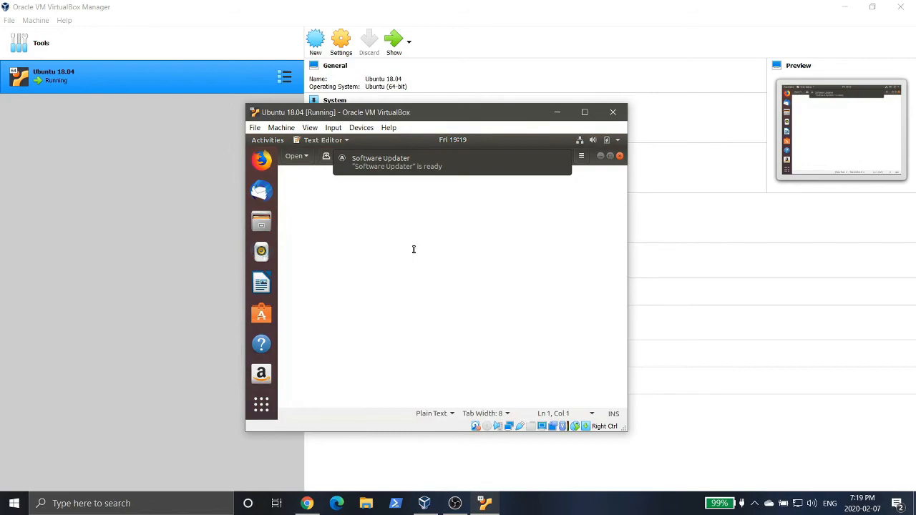
pyautogui.write('This works exactly.')
pyautogui.moveTo(564, 154)
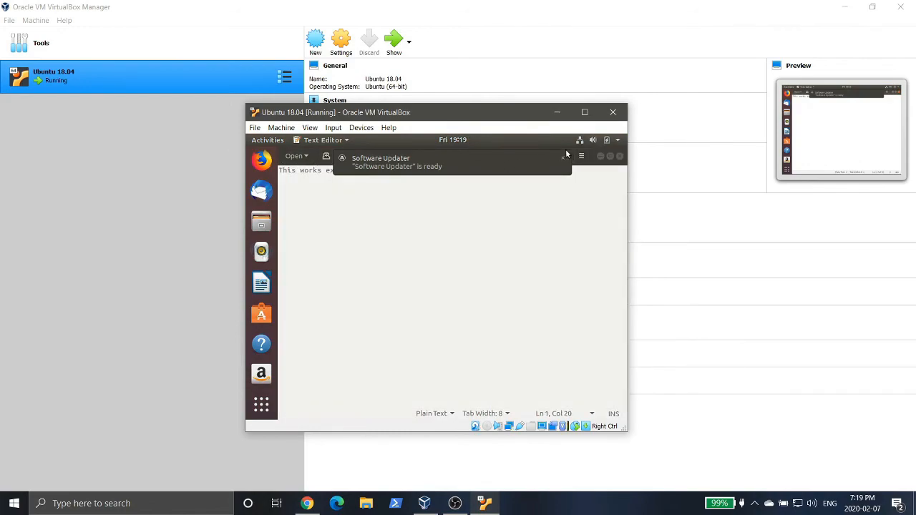
pyautogui.click(562, 158)
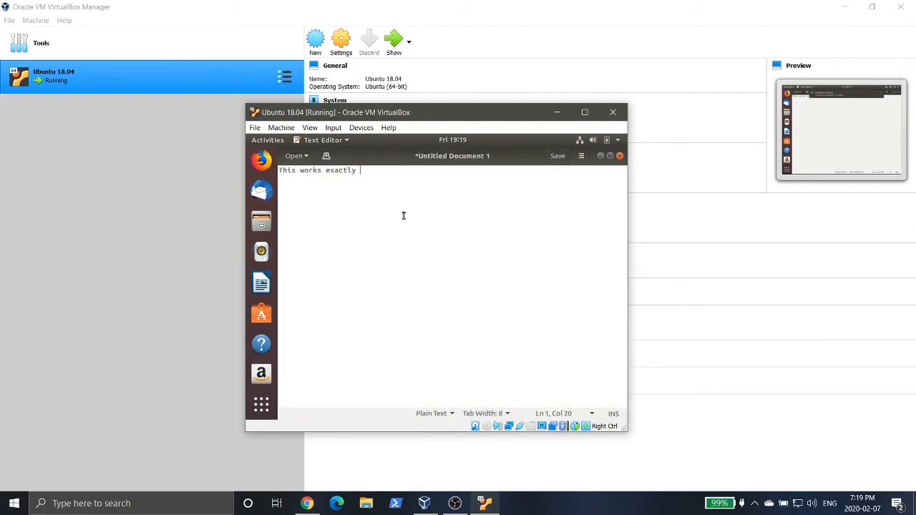
pyautogui.write('as')
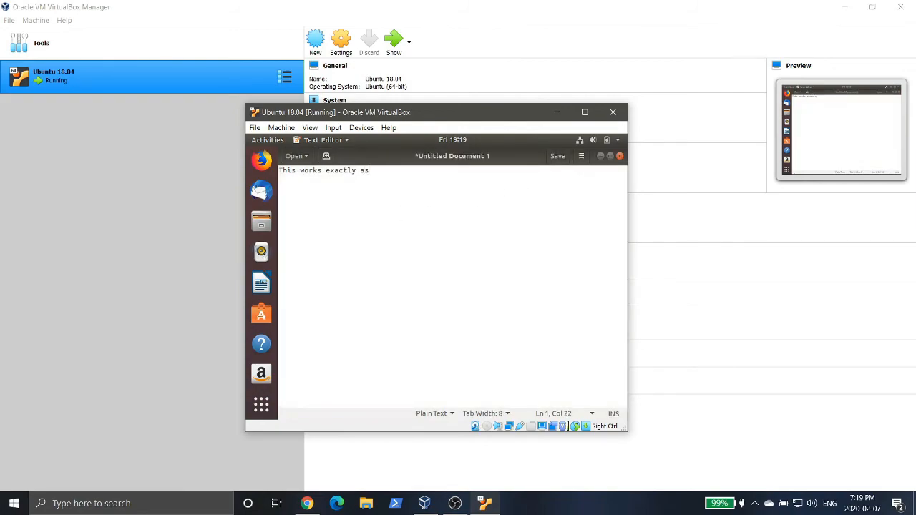
pyautogui.write(' it would if you were using it on your own computer.')
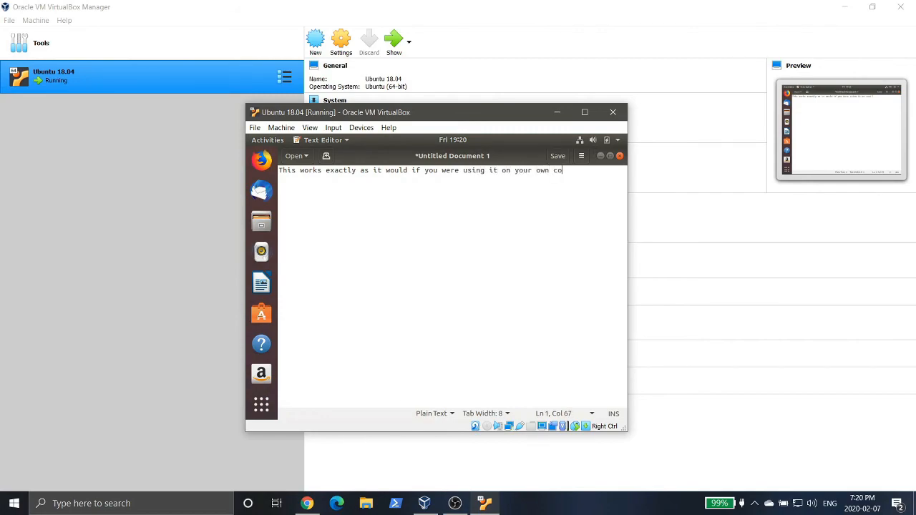
# Add "How fun is that?" after a blank line and close the document without saving it
pyautogui.press('Return')
pyautogui.press('Return')
pyautogui.write('How fun is that?')
pyautogui.click(620, 156)
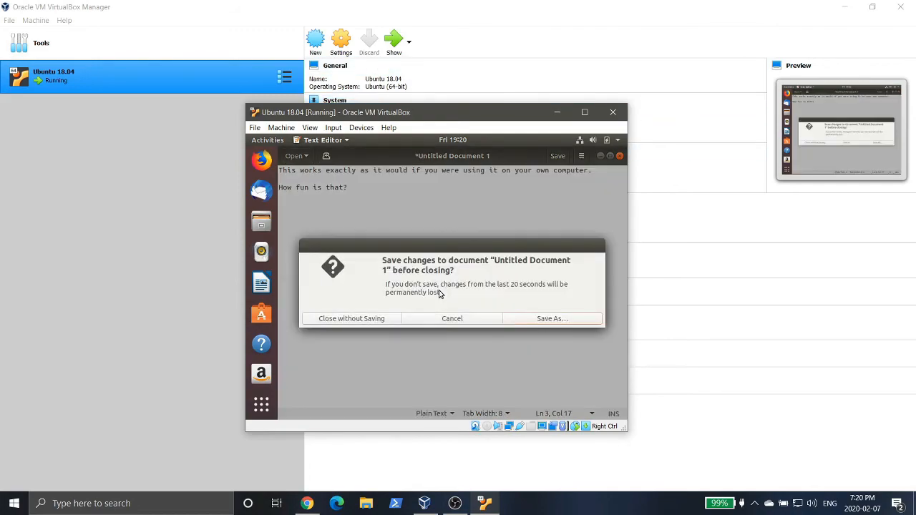
pyautogui.click(379, 326)
# Move the Software Updater dialog toward the upper edge of the Ubuntu desktop
pyautogui.moveTo(494, 247); pyautogui.dragTo(474, 163)
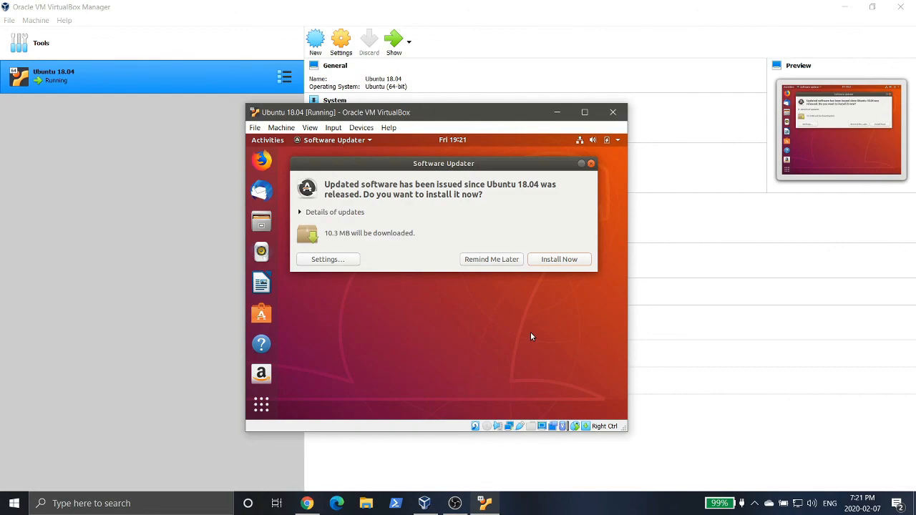
pyautogui.click(463, 508)
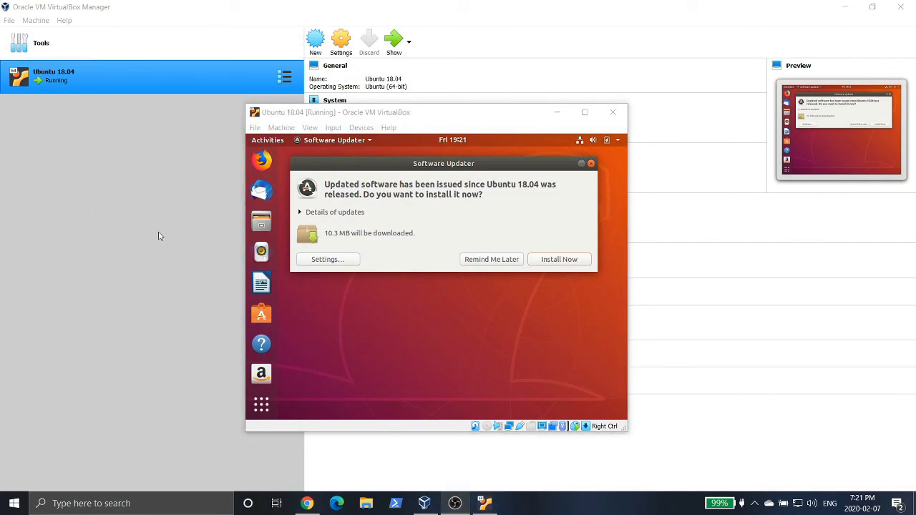